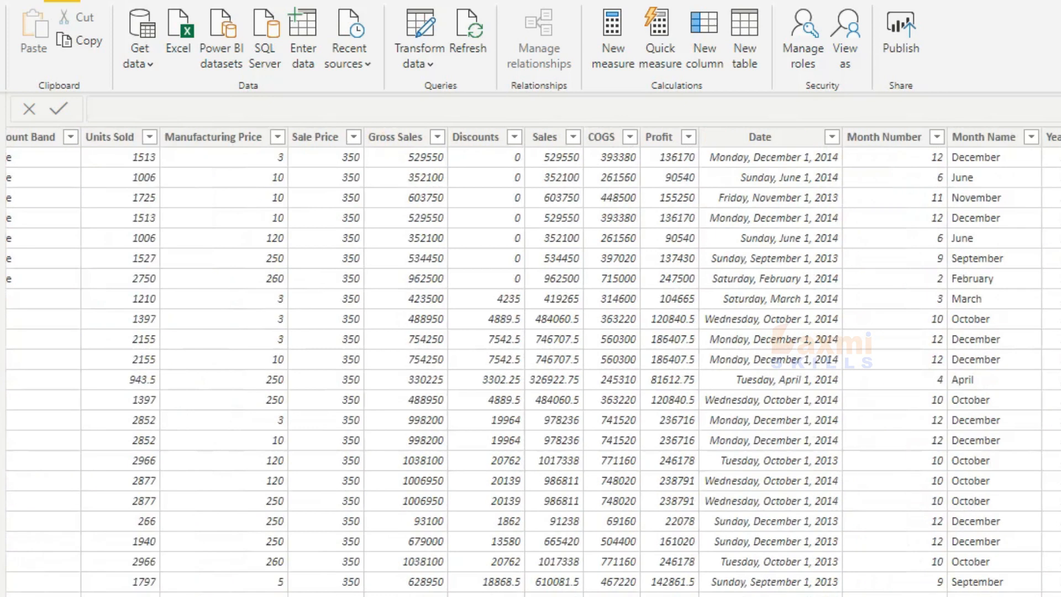
# In the report view, create a new measure defined as LASTDATE(financials[Date])
pyautogui.click(1, 114)
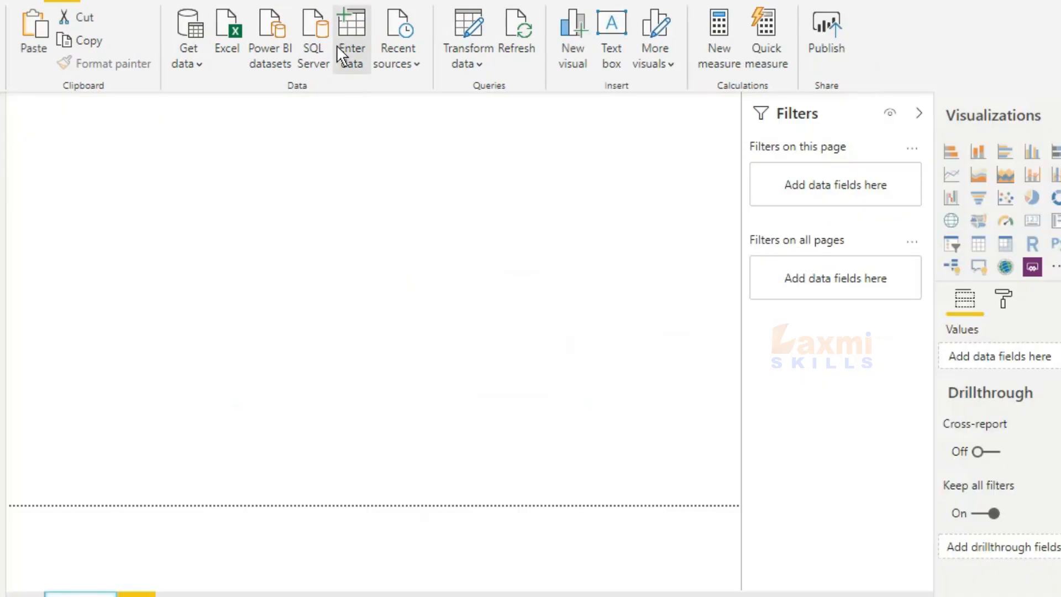
pyautogui.click(714, 45)
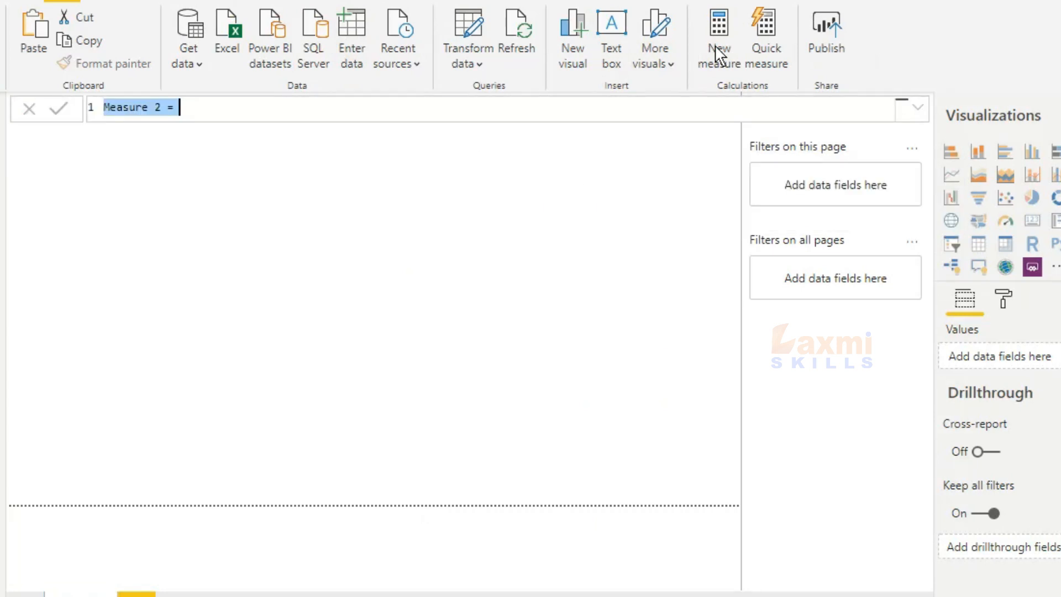
pyautogui.press('Right')
pyautogui.write('las')
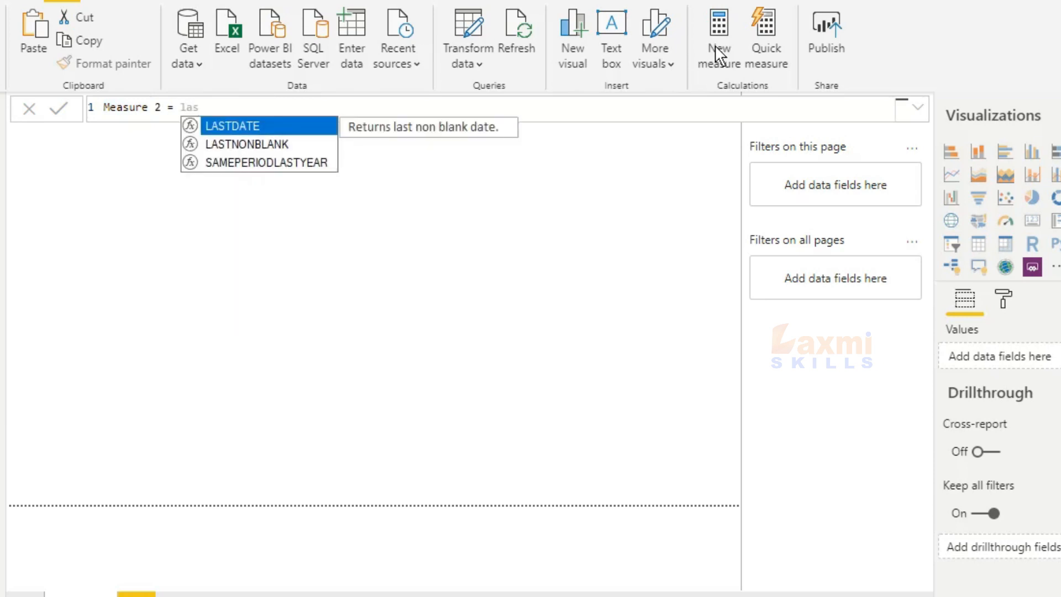
pyautogui.press('Tab')
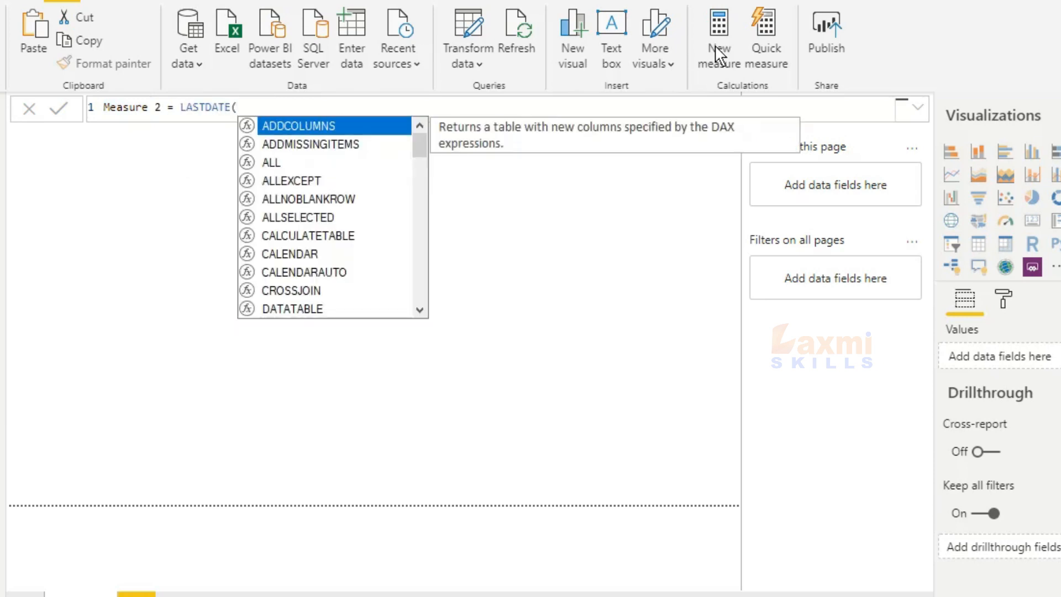
pyautogui.write('fin')
pyautogui.press('Down')
pyautogui.press('Down')
pyautogui.press('Down')
pyautogui.press('Down')
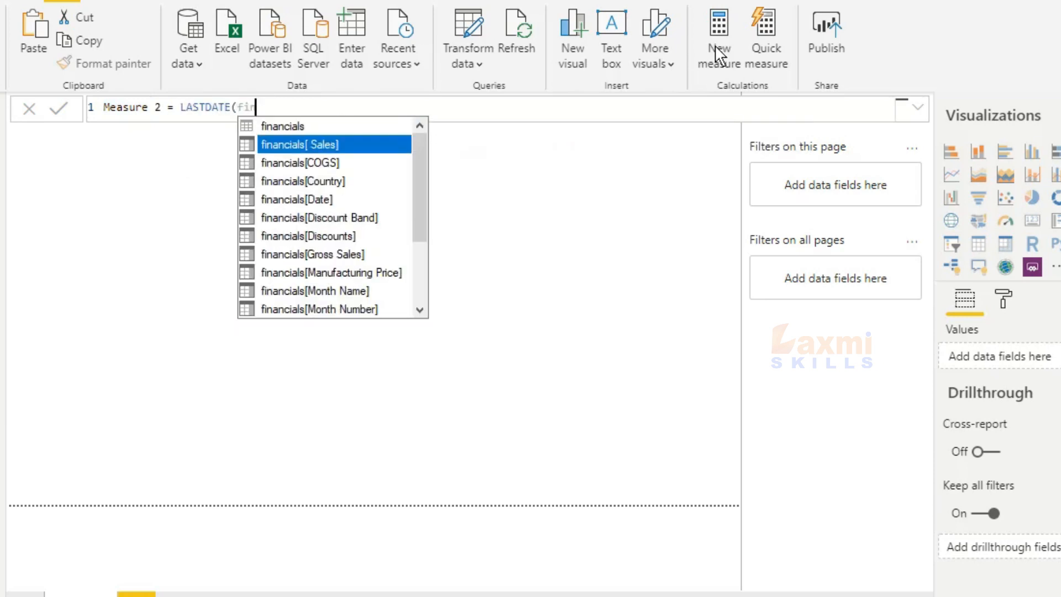
pyautogui.press('Tab')
pyautogui.write(')')
pyautogui.press('Return')
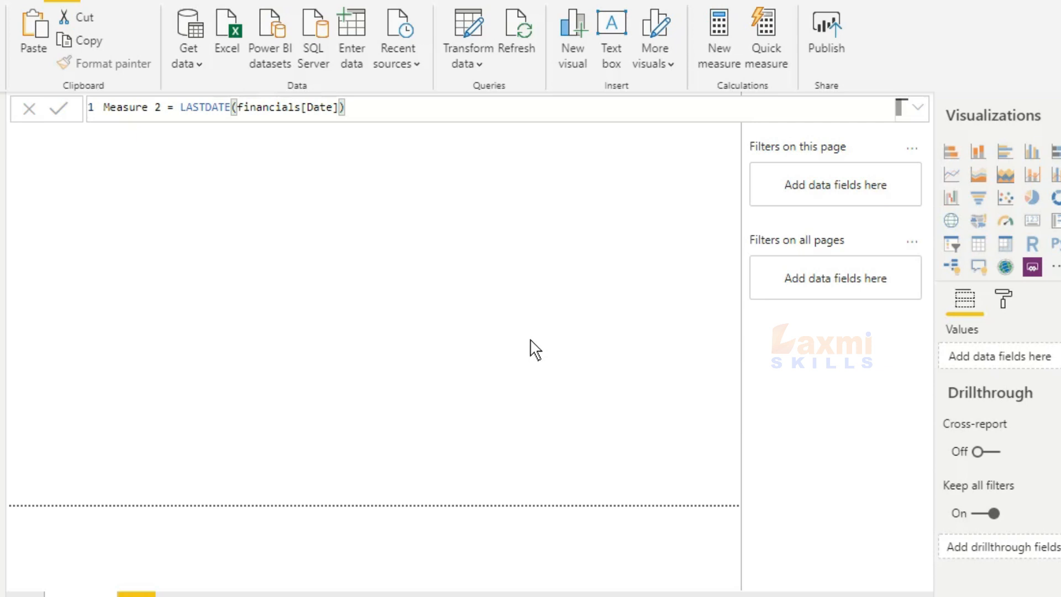
pyautogui.click(554, 325)
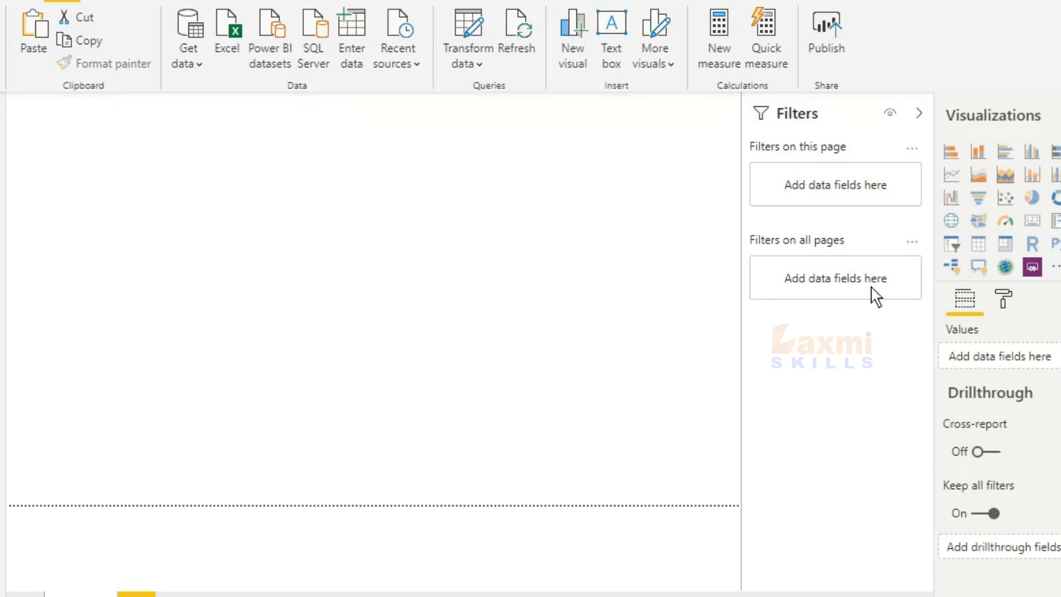
# Add a card visual showing the last-date measure and stretch it as a flat strip along the lower edge of the report page
pyautogui.click(1032, 222)
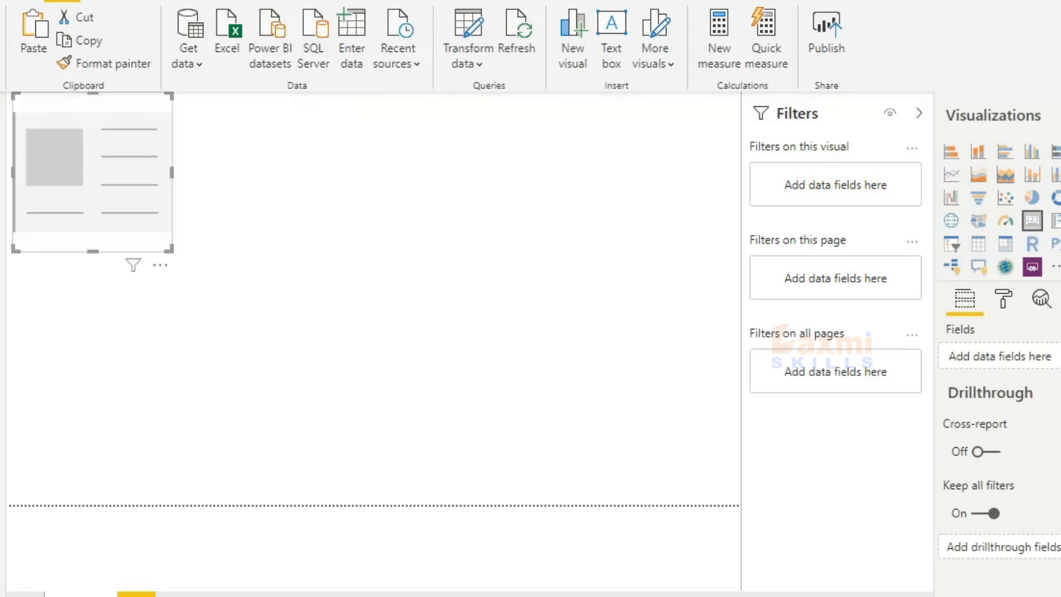
pyautogui.moveTo(161, 253); pyautogui.dragTo(107, 490)
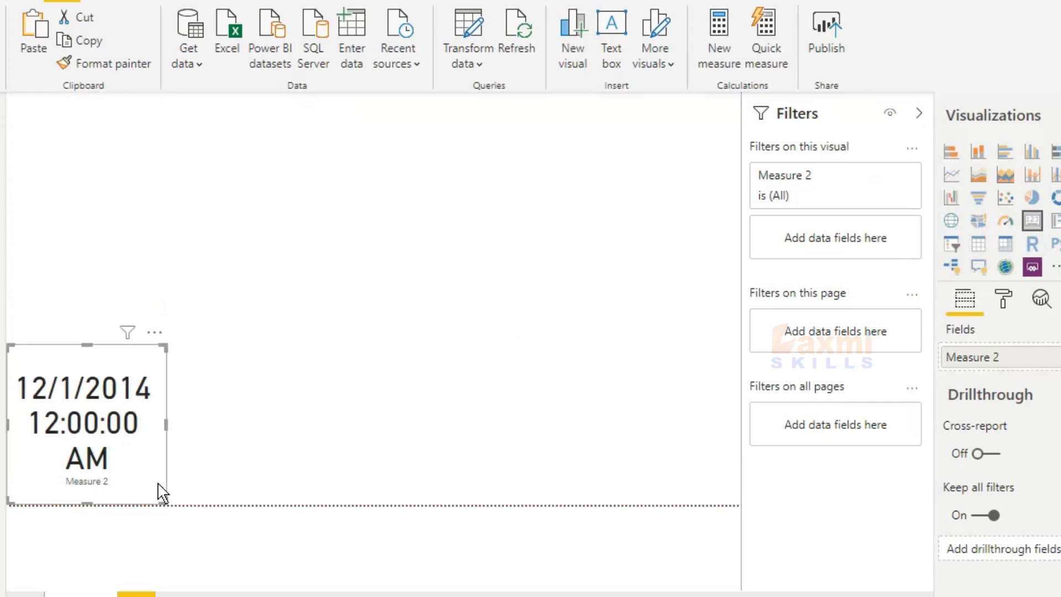
pyautogui.moveTo(167, 431); pyautogui.dragTo(257, 437)
pyautogui.moveTo(325, 477); pyautogui.dragTo(786, 521)
pyautogui.moveTo(340, 354); pyautogui.dragTo(352, 410)
pyautogui.click(386, 324)
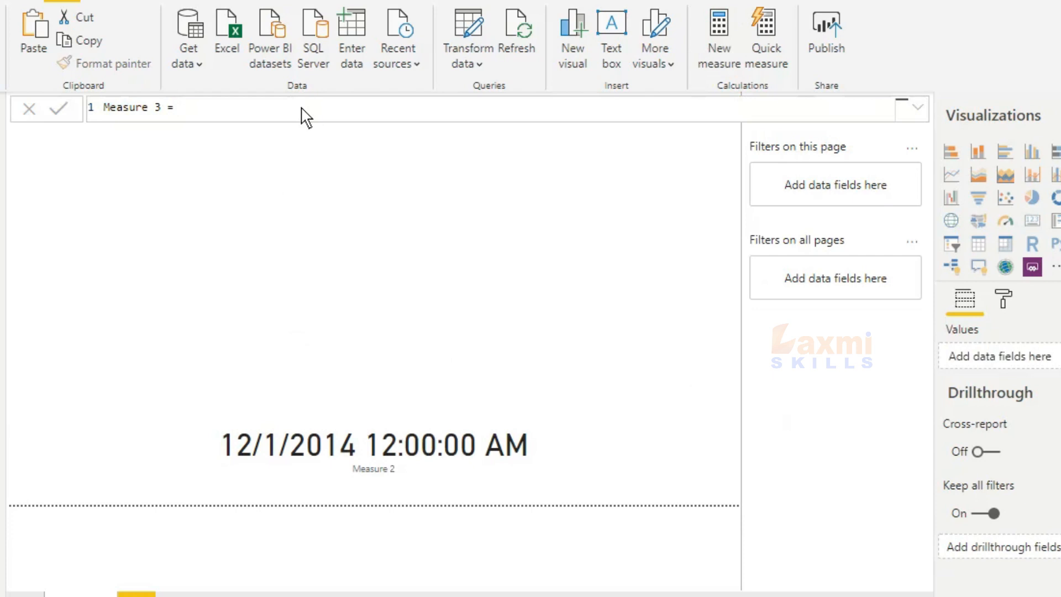
pyautogui.write('LAST')
pyautogui.press('Tab')
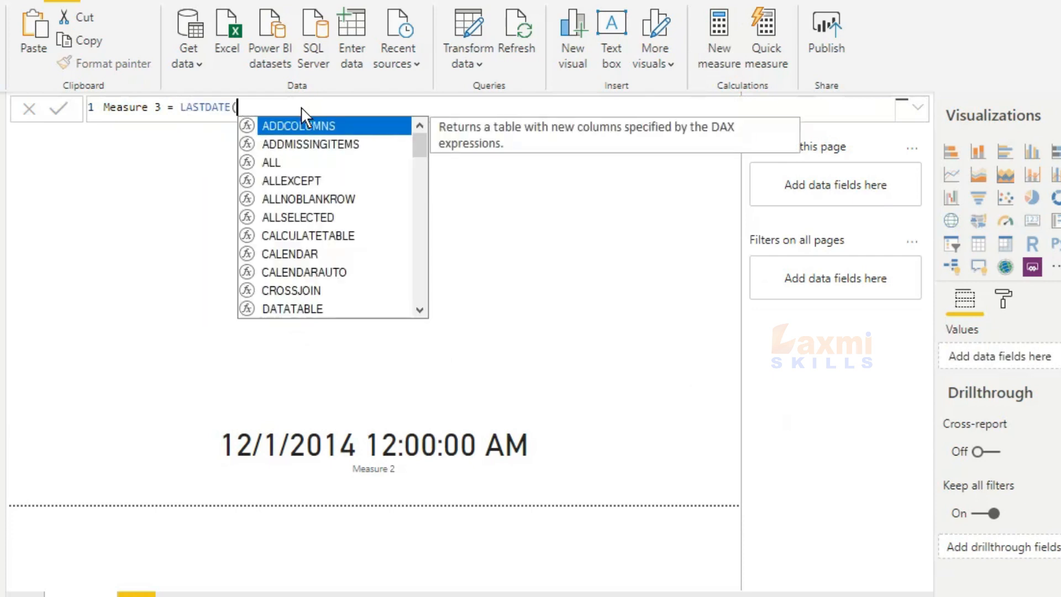
pyautogui.press('BackSpace')
pyautogui.press('BackSpace')
pyautogui.press('BackSpace')
pyautogui.press('BackSpace')
pyautogui.press('BackSpace')
pyautogui.press('BackSpace')
pyautogui.press('BackSpace')
pyautogui.press('BackSpace')
pyautogui.press('BackSpace')
# Begin a new measure's formula with CALCULATE and SUM(financials[COGS]) as its expression
pyautogui.write('calu')
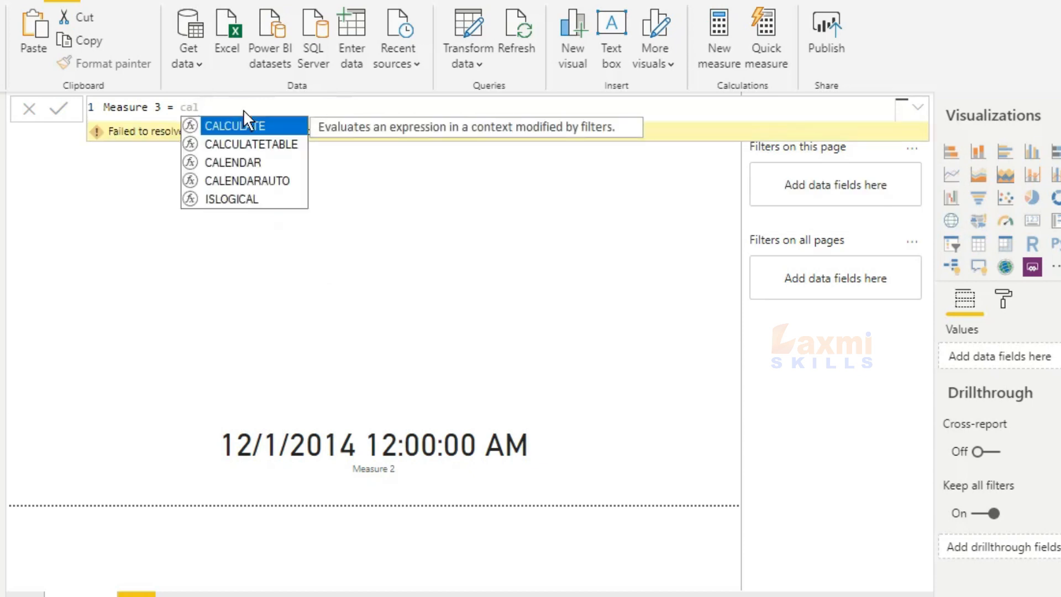
pyautogui.press('Tab')
pyautogui.write('sum')
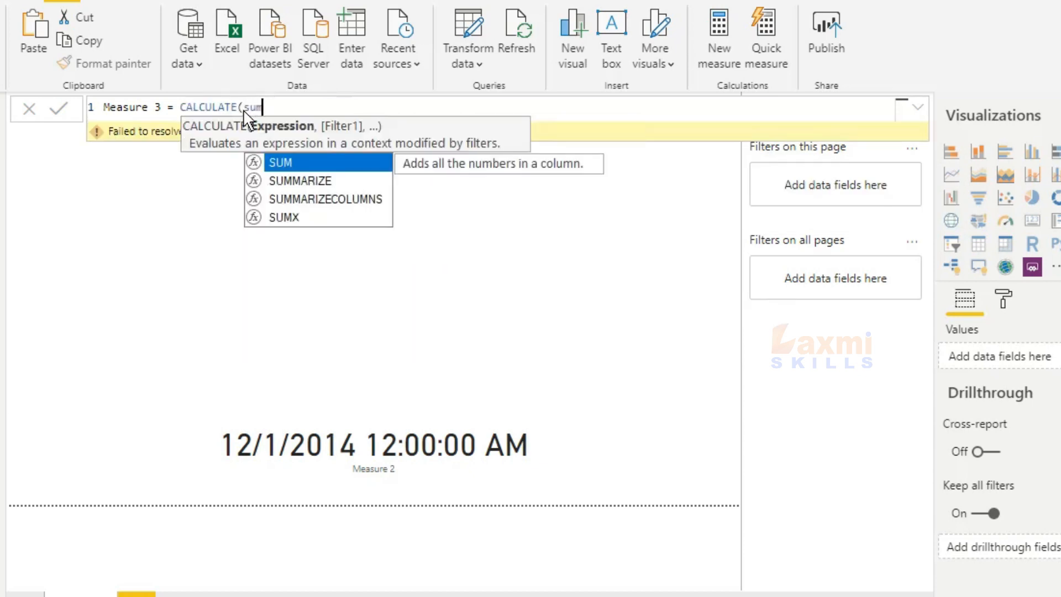
pyautogui.press('Tab')
pyautogui.press('Down')
pyautogui.press('Down')
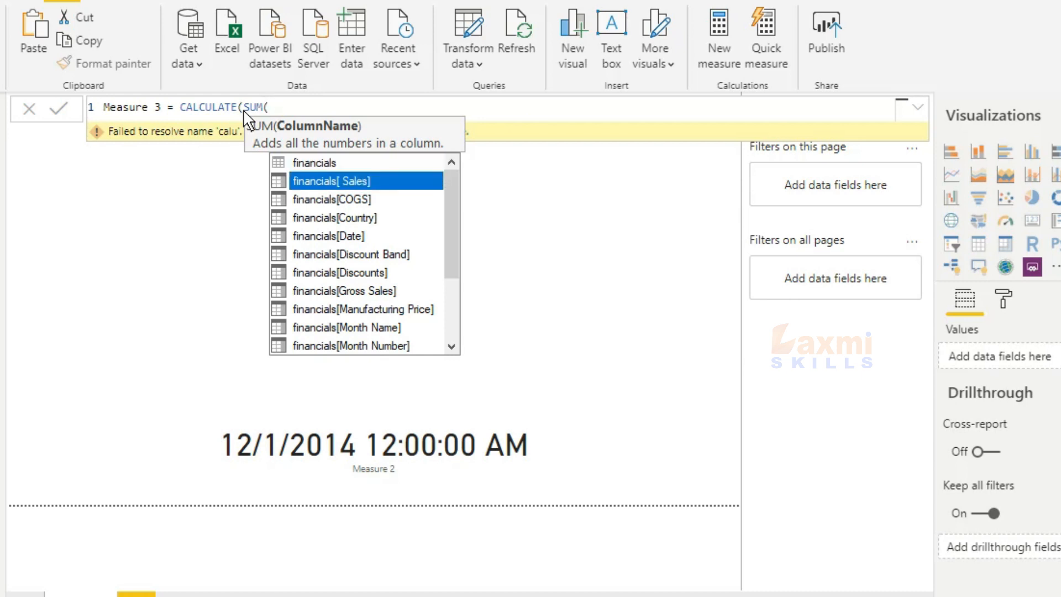
pyautogui.press('Tab')
# Add LASTDATE(financials[Date]) as the CALCULATE filter, close the formula and commit the measure
pyautogui.write('),la')
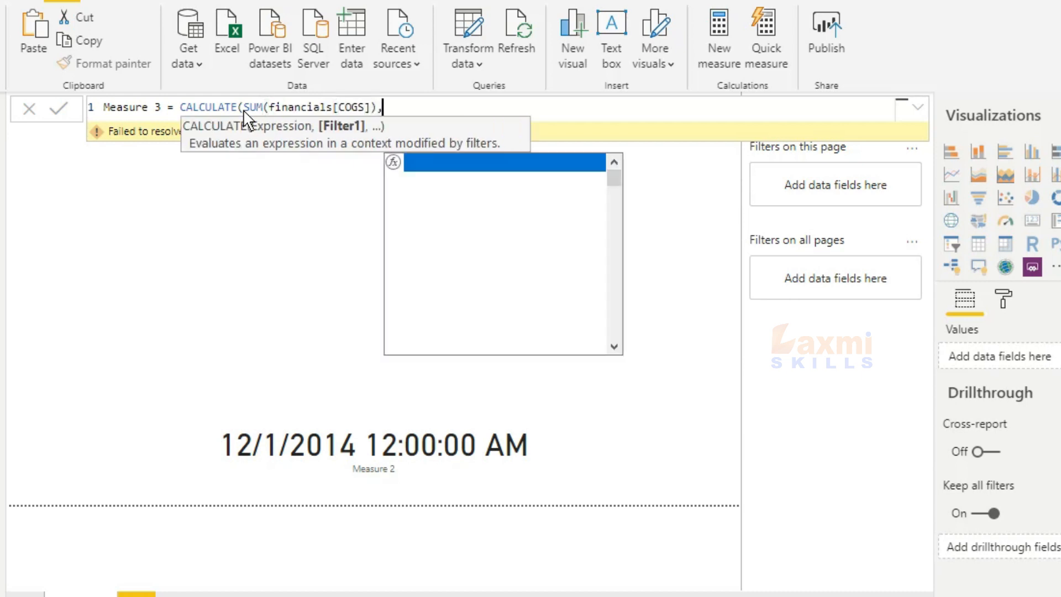
pyautogui.press('Tab')
pyautogui.write('fin')
pyautogui.press('Down')
pyautogui.press('Down')
pyautogui.press('Down')
pyautogui.press('Down')
pyautogui.press('Tab')
pyautogui.write('))')
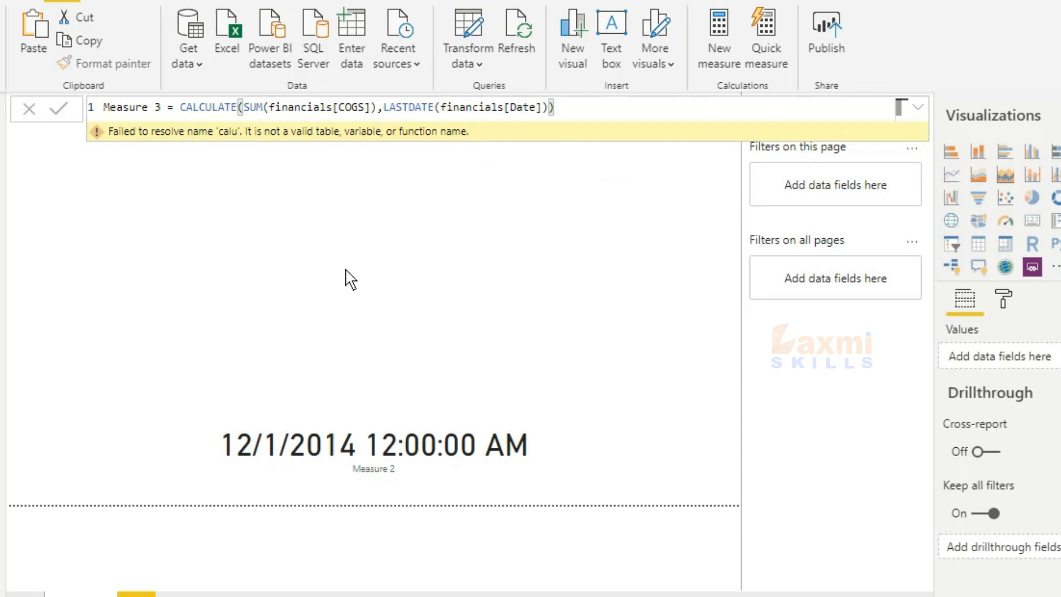
pyautogui.press('Return')
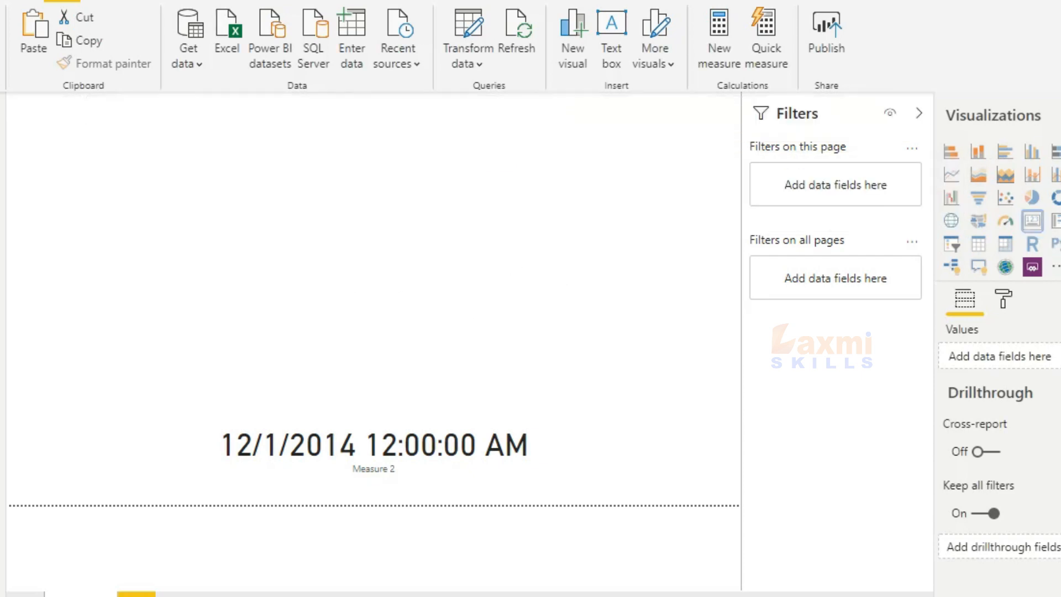
# Add a card showing Measure 3 across the page, directly above the last-date card
pyautogui.click(1031, 220)
pyautogui.moveTo(514, 204); pyautogui.dragTo(486, 387)
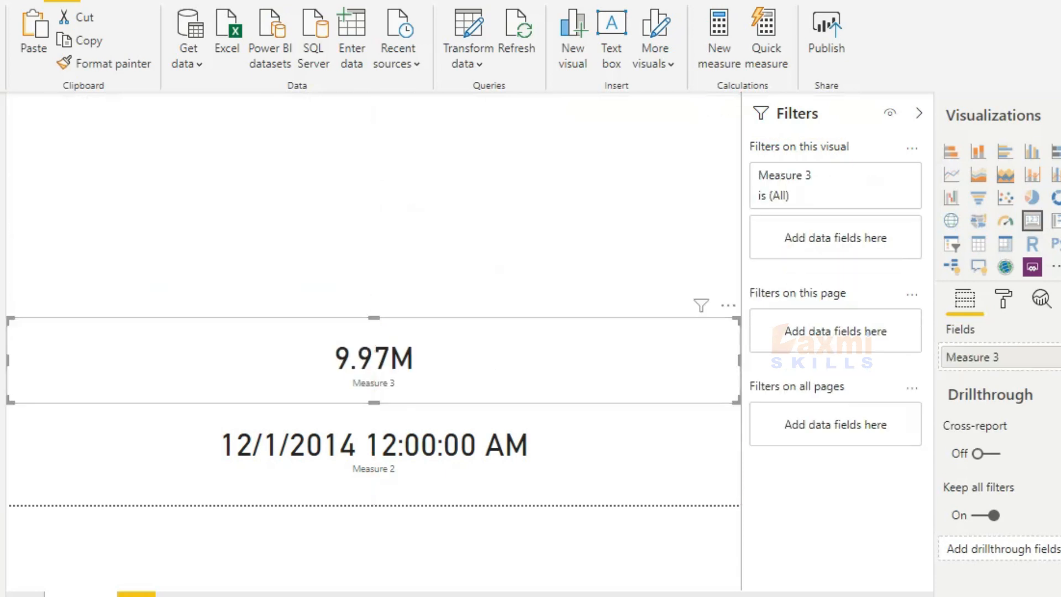
# Replace the COGS column in the SUM of Measure 3 with financials[Profit] and commit the formula
pyautogui.click(370, 106)
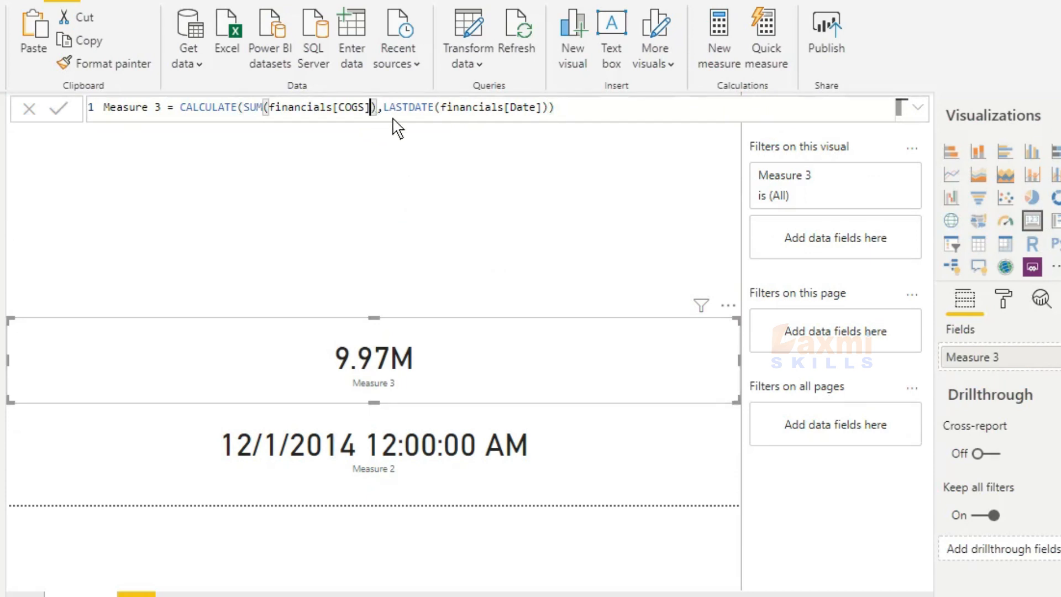
pyautogui.press('BackSpace')
pyautogui.press('BackSpace')
pyautogui.press('BackSpace')
pyautogui.press('BackSpace')
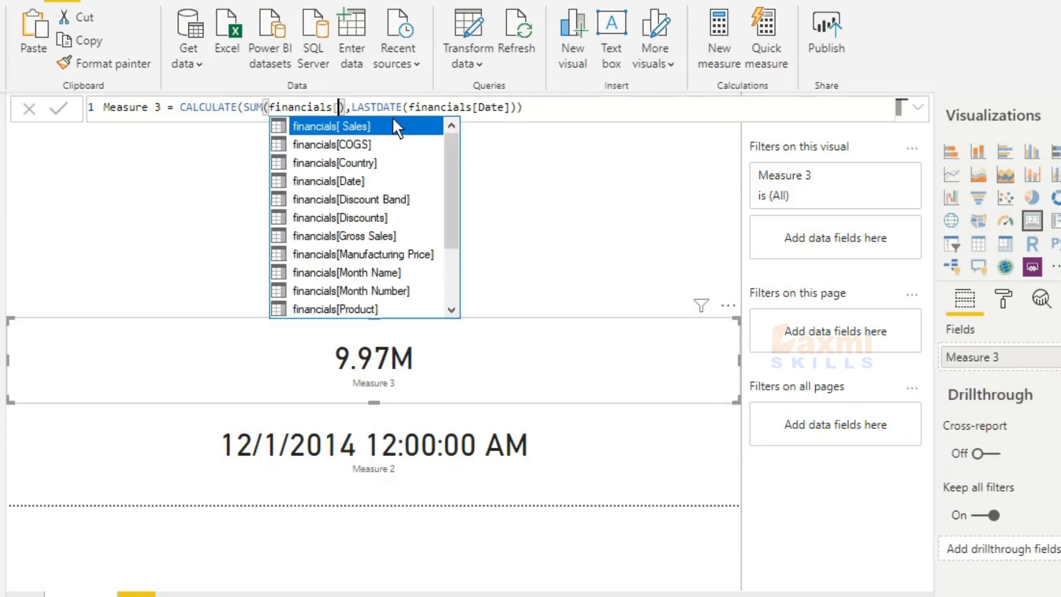
pyautogui.press('Down')
pyautogui.press('Down')
pyautogui.press('Down')
pyautogui.press('Down')
pyautogui.press('Down')
pyautogui.press('Down')
pyautogui.press('Down')
pyautogui.press('Down')
pyautogui.press('Down')
pyautogui.press('Down')
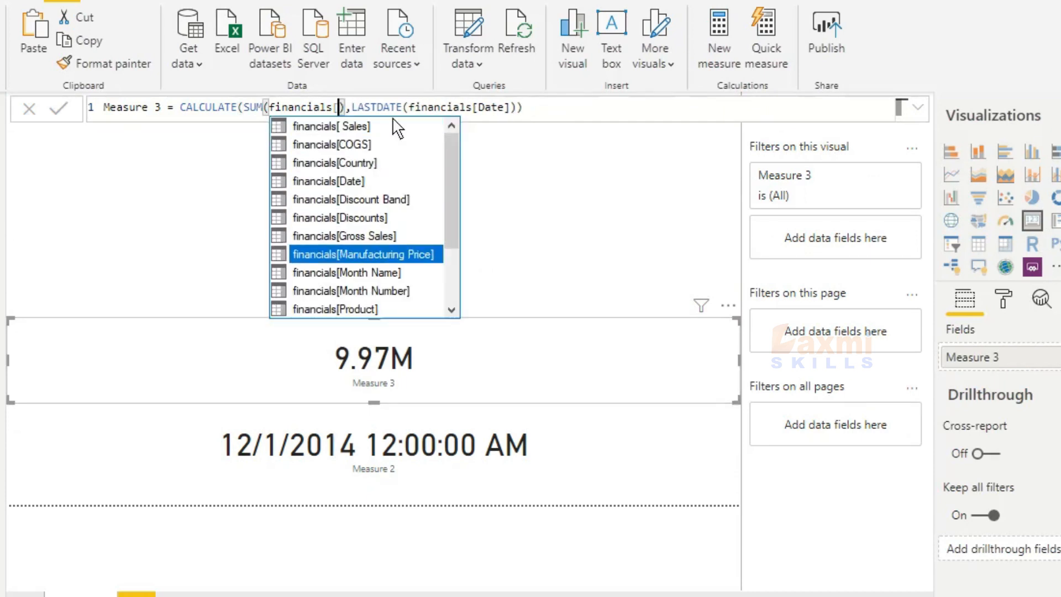
pyautogui.press('Down')
pyautogui.press('Down')
pyautogui.press('Up')
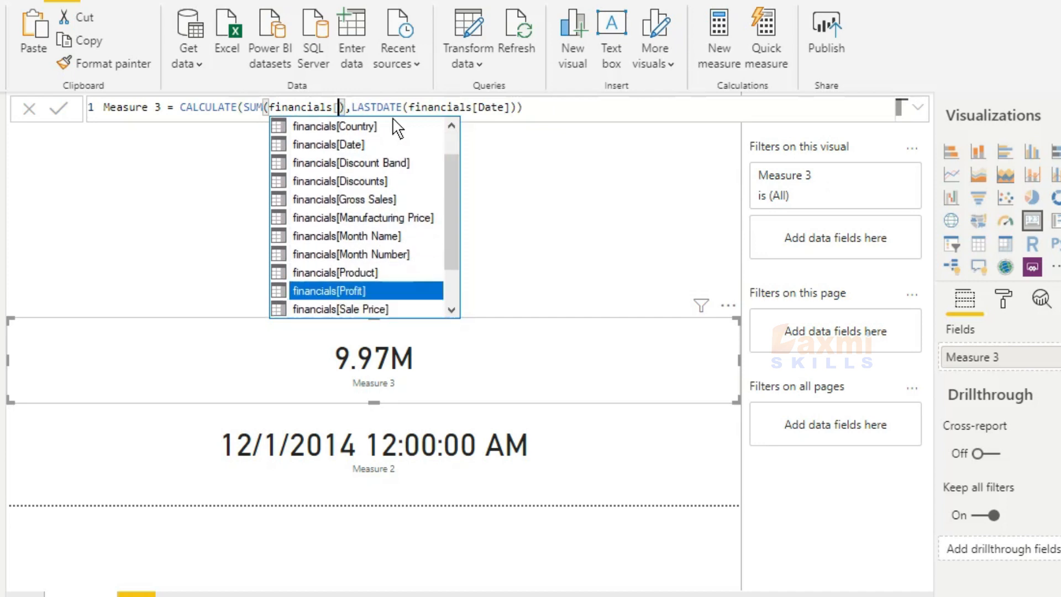
pyautogui.press('Tab')
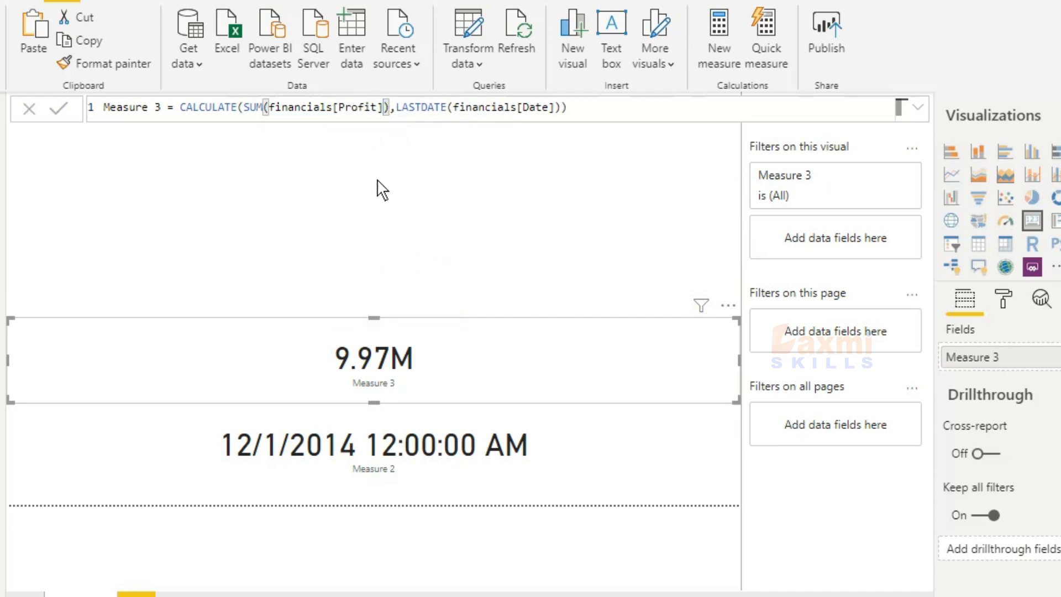
pyautogui.press('Return')
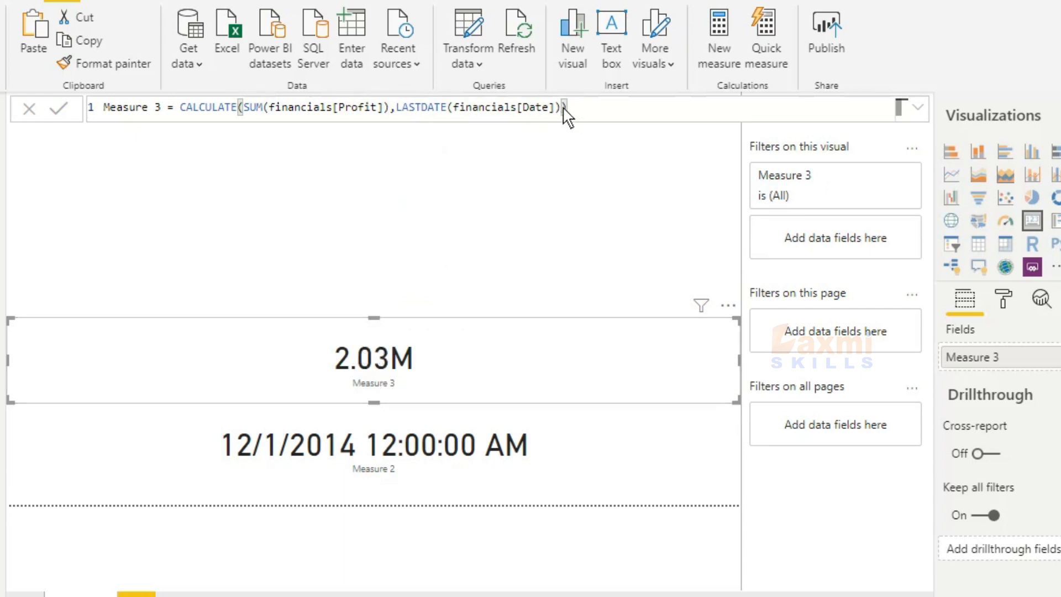
# Add FILTER(financials,financials[Country]="Canada") as a second filter in the Measure 3 formula and commit it
pyautogui.write(',fi')
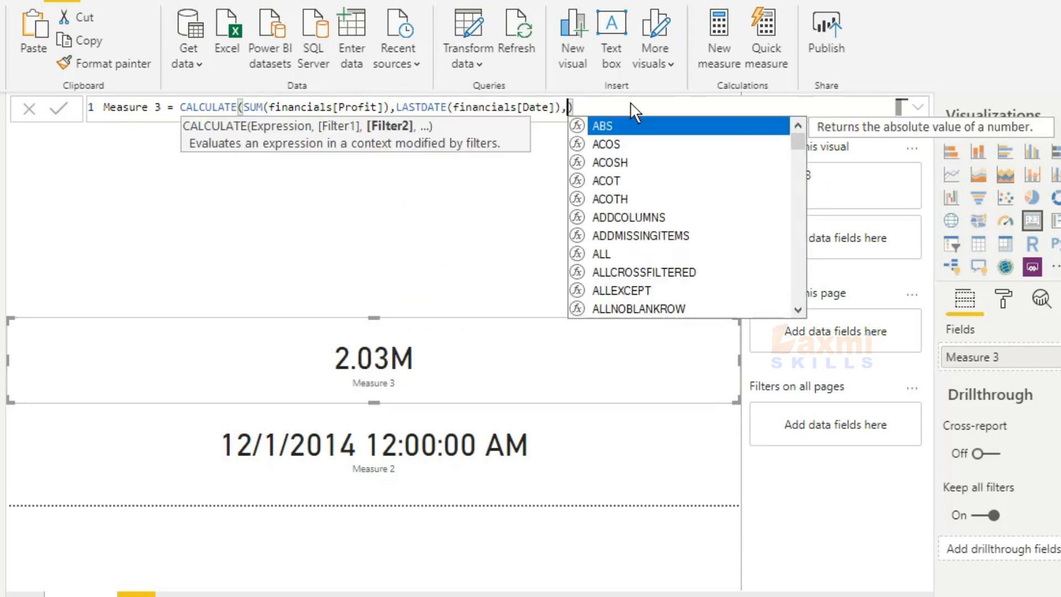
pyautogui.press('Tab')
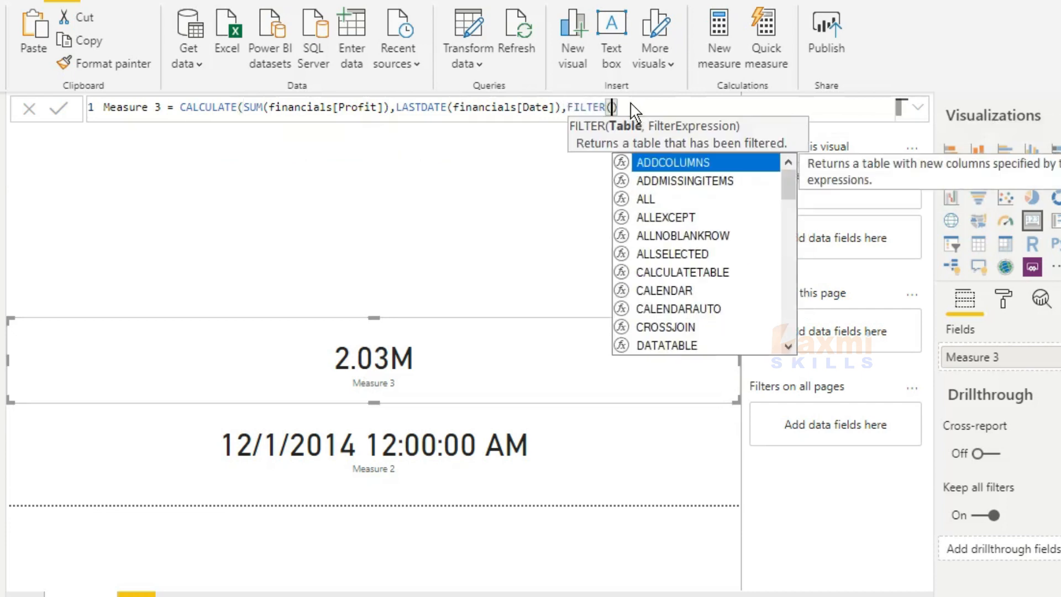
pyautogui.write('fin')
pyautogui.press('Tab')
pyautogui.write(',fir')
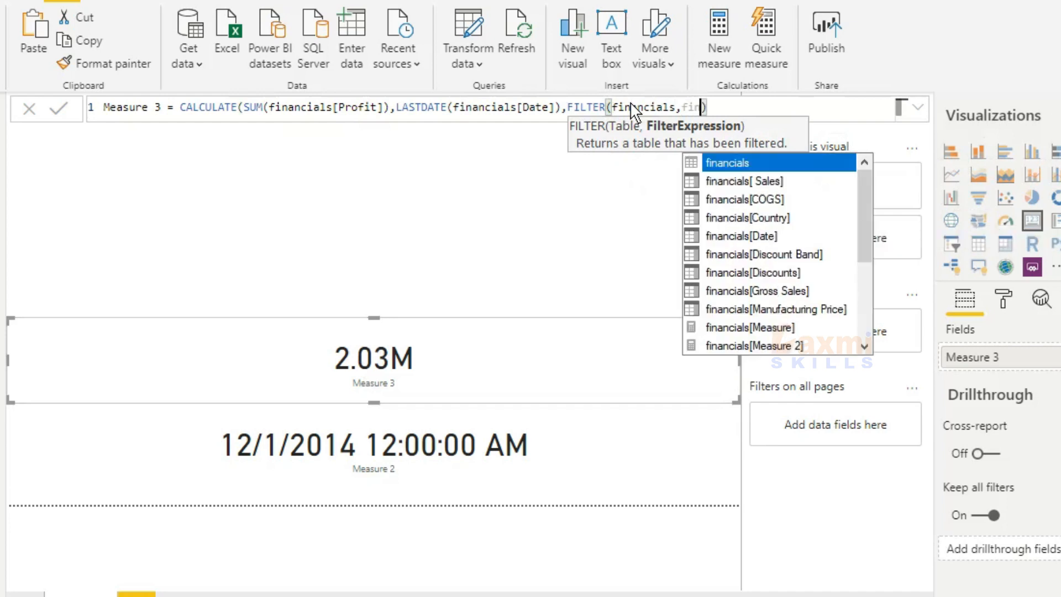
pyautogui.press('Down')
pyautogui.press('Down')
pyautogui.press('Down')
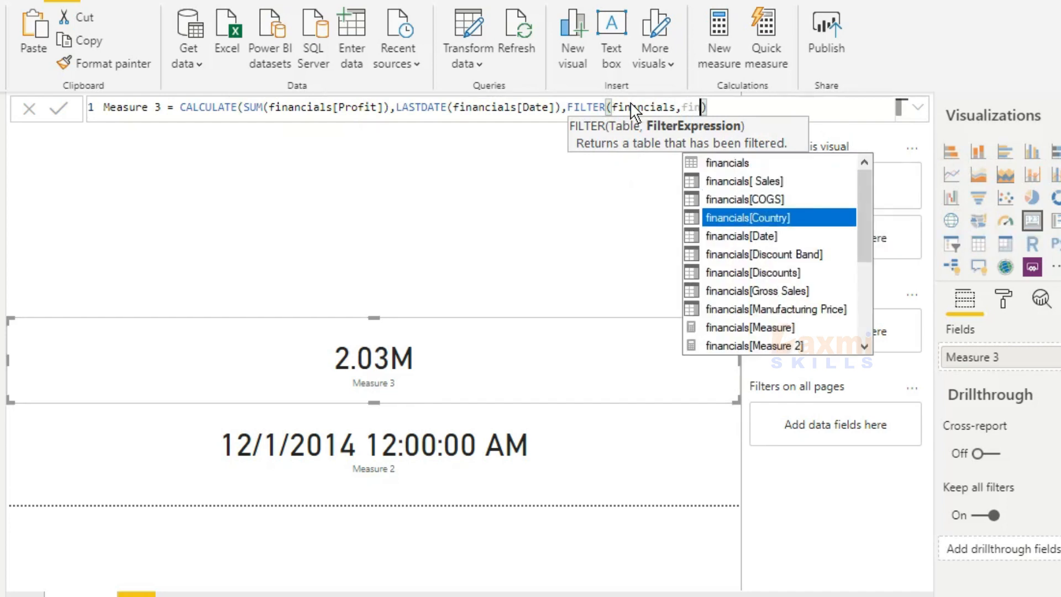
pyautogui.press('Tab')
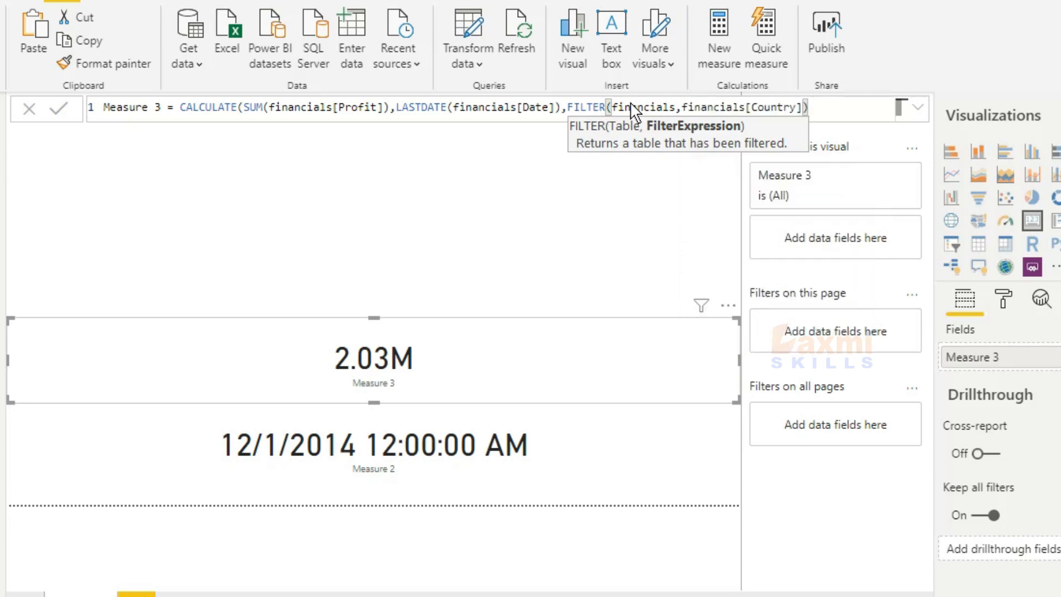
pyautogui.write('="Canada")')
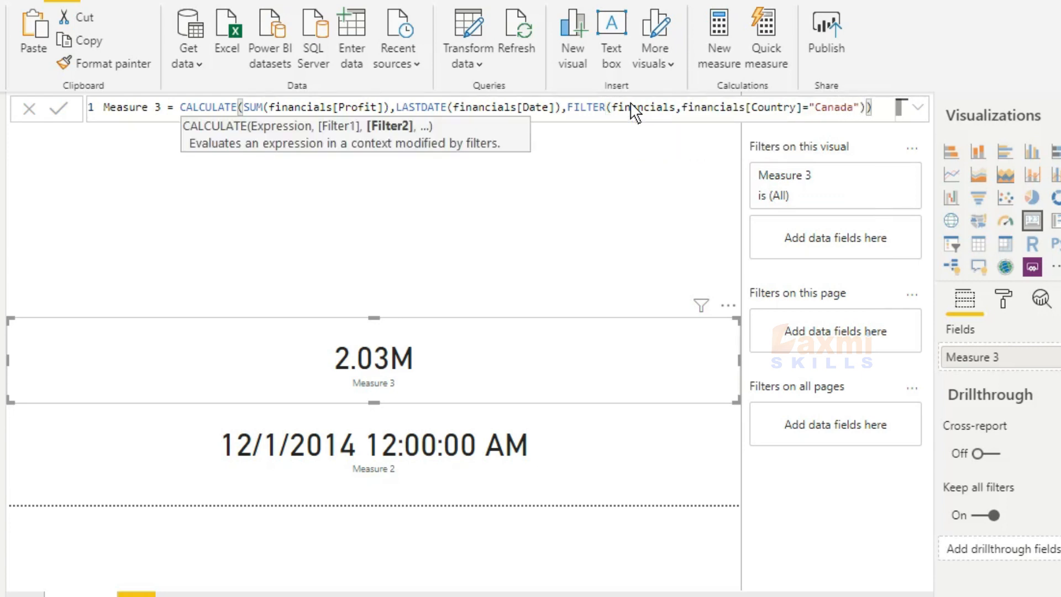
pyautogui.write(')')
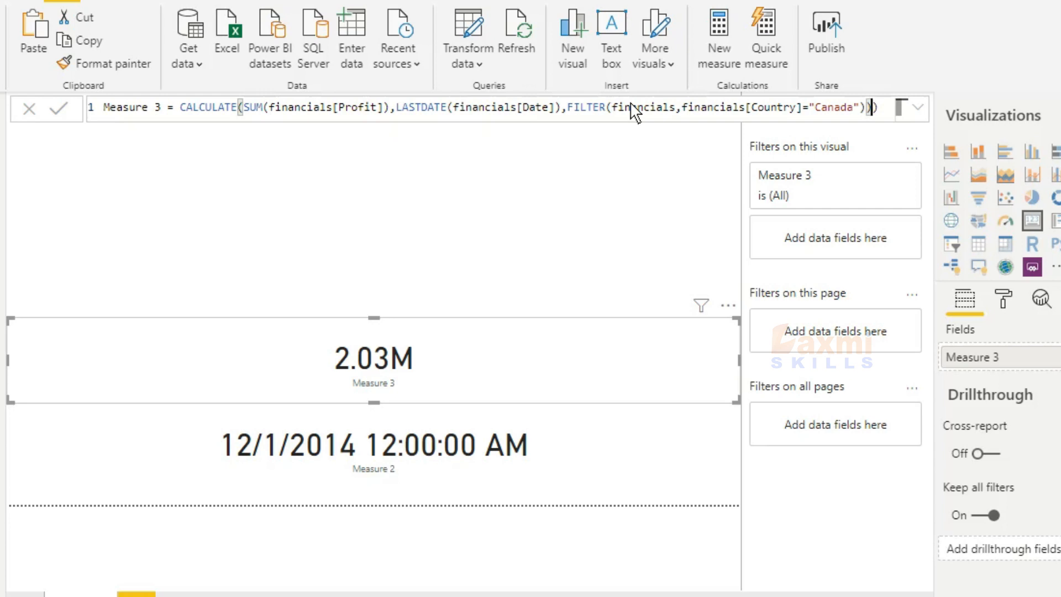
pyautogui.click(559, 188)
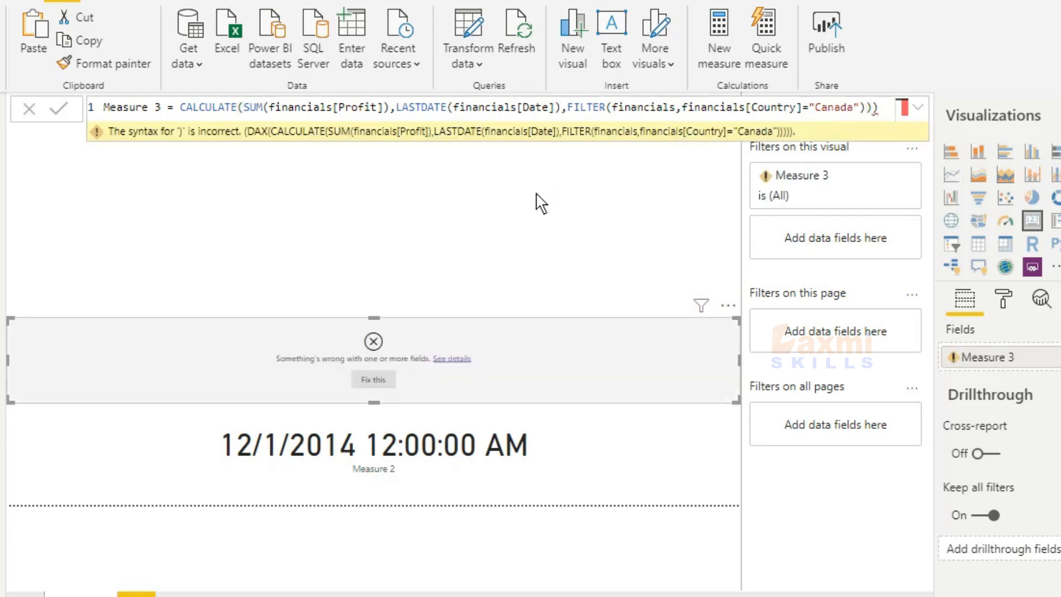
# Remove the surplus closing parenthesis at the end of the Measure 3 formula and commit it
pyautogui.click(880, 112)
pyautogui.press('BackSpace')
pyautogui.click(604, 257)
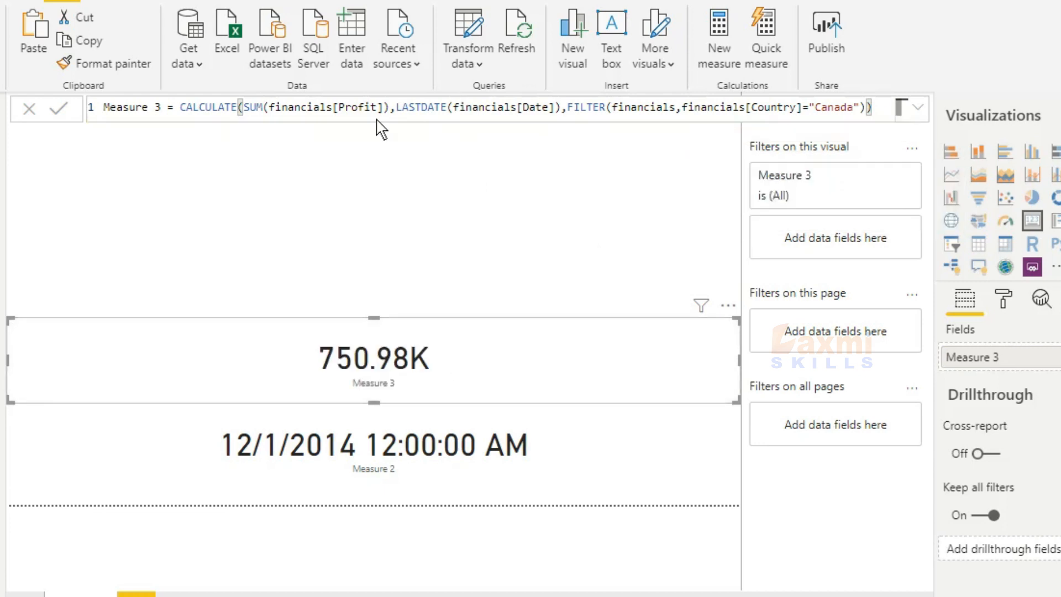
# Replace the Profit column in the SUM of Measure 3 with financials[ Sales] and commit the formula
pyautogui.click(383, 107)
pyautogui.press('BackSpace')
pyautogui.press('BackSpace')
pyautogui.press('BackSpace')
pyautogui.press('BackSpace')
pyautogui.press('BackSpace')
pyautogui.press('BackSpace')
pyautogui.press('BackSpace')
pyautogui.press('BackSpace')
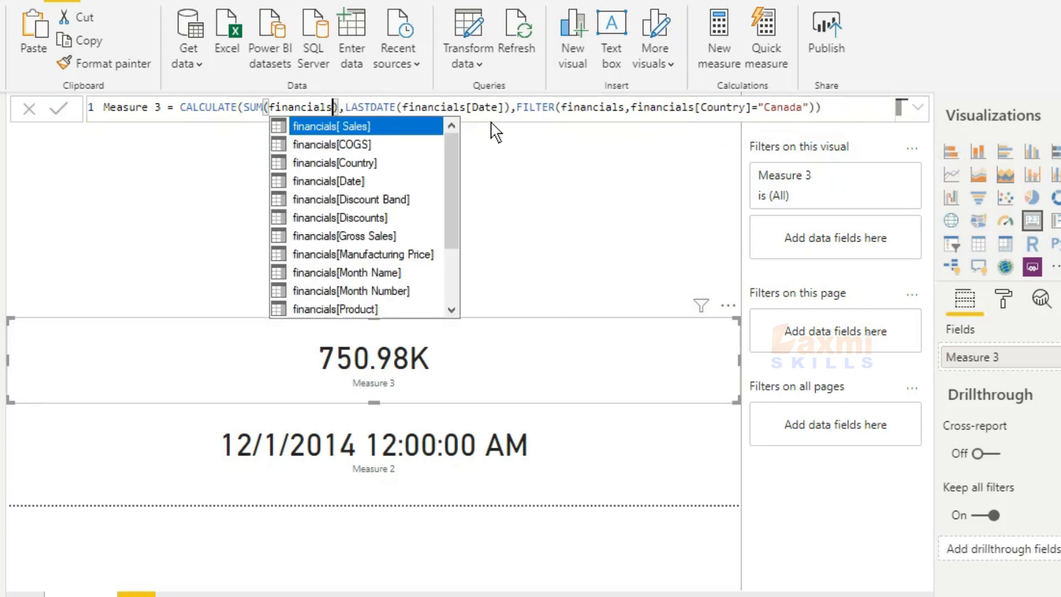
pyautogui.press('Tab')
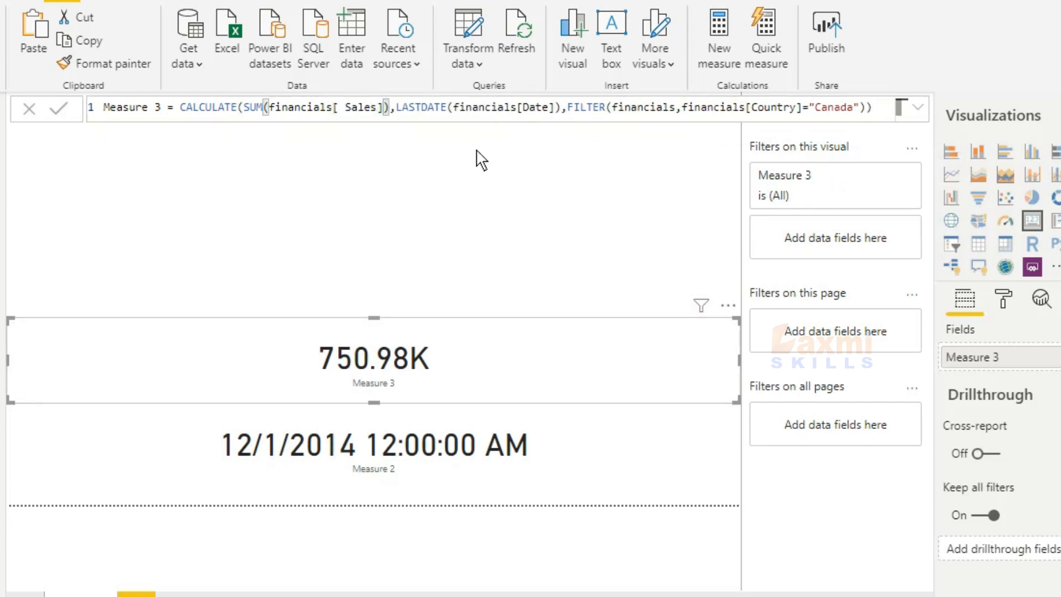
pyautogui.press('Return')
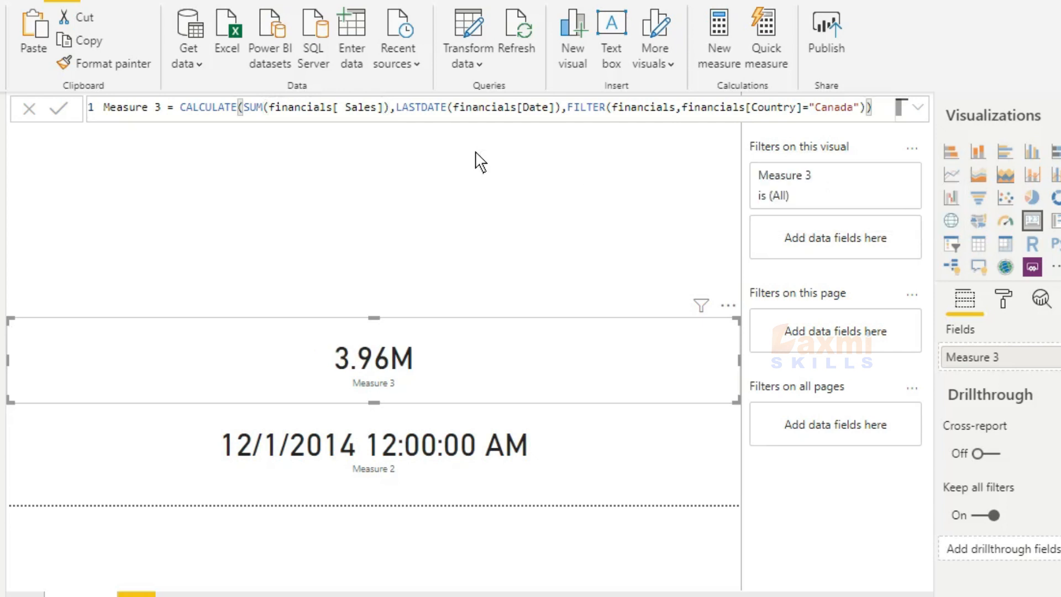
# Change the column summed in Measure 3 to financials[Discounts] and commit the formula
pyautogui.click(384, 106)
pyautogui.press('BackSpace')
pyautogui.press('BackSpace')
pyautogui.press('BackSpace')
pyautogui.press('BackSpace')
pyautogui.press('BackSpace')
pyautogui.press('BackSpace')
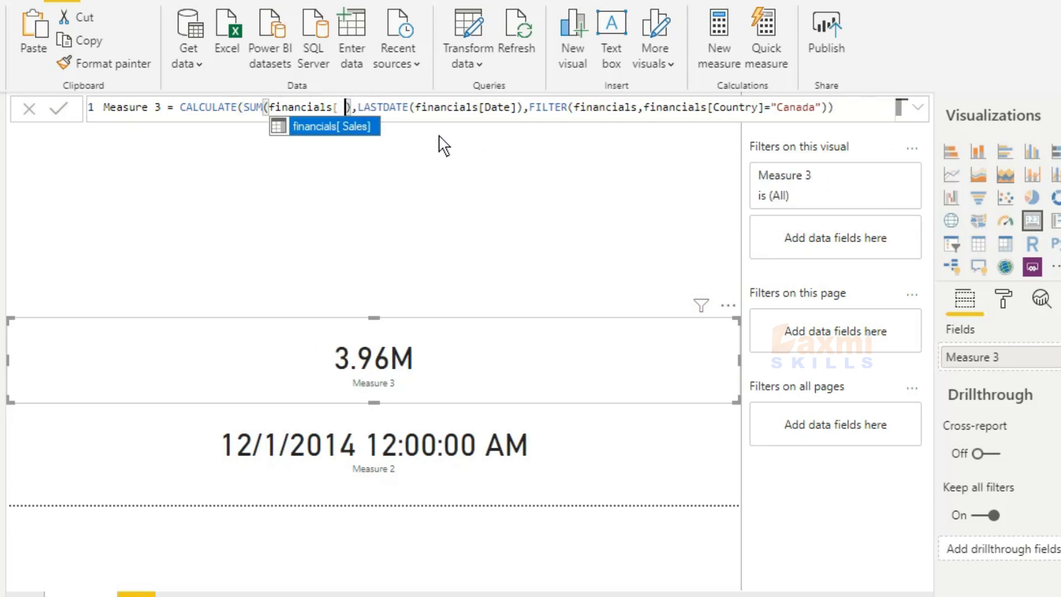
pyautogui.press('BackSpace')
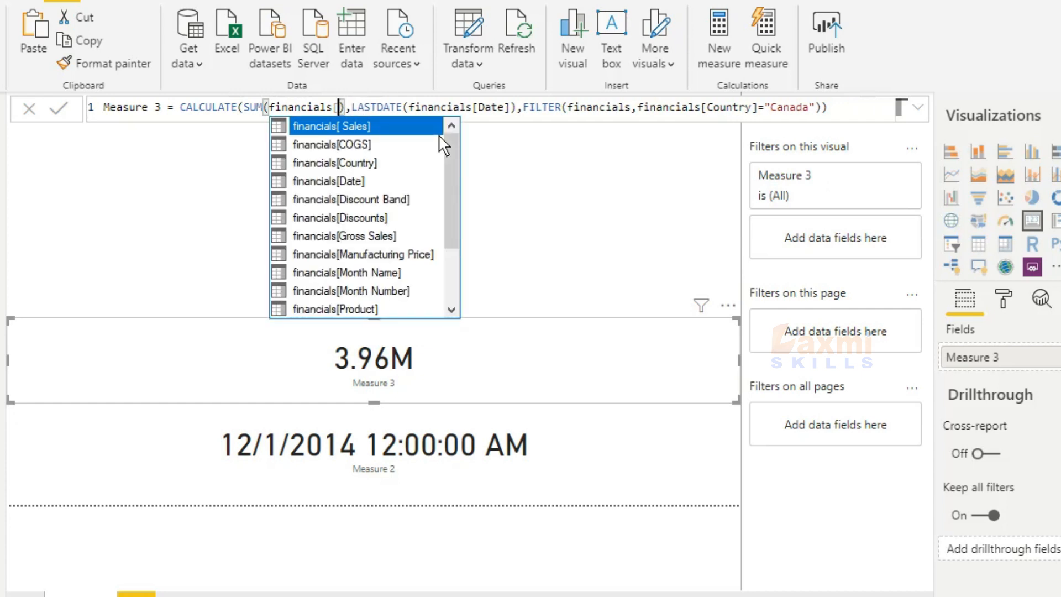
pyautogui.press('Down')
pyautogui.press('Down')
pyautogui.press('Down')
pyautogui.press('Down')
pyautogui.press('Down')
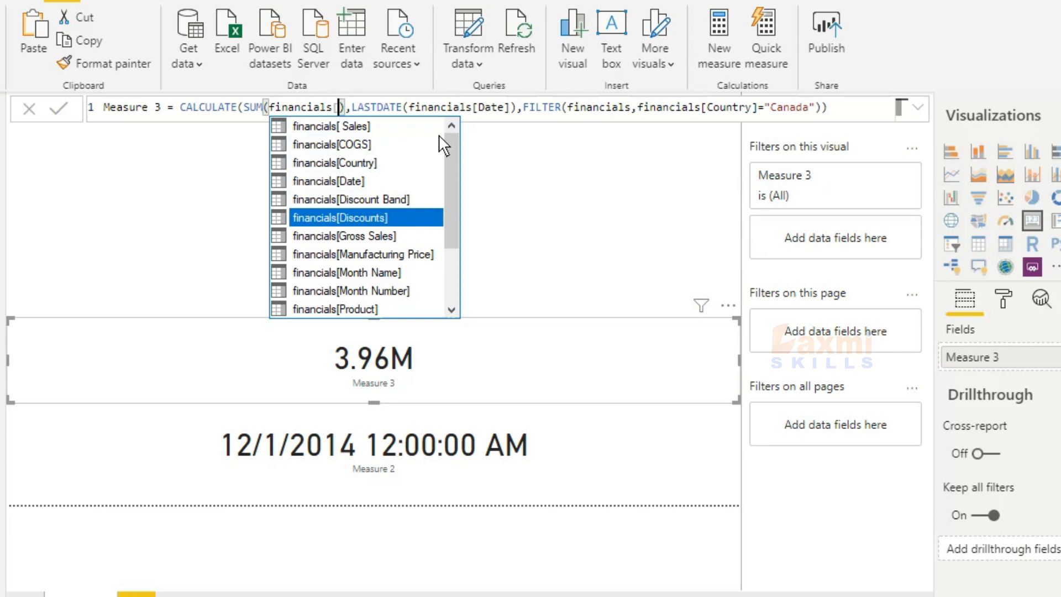
pyautogui.press('Tab')
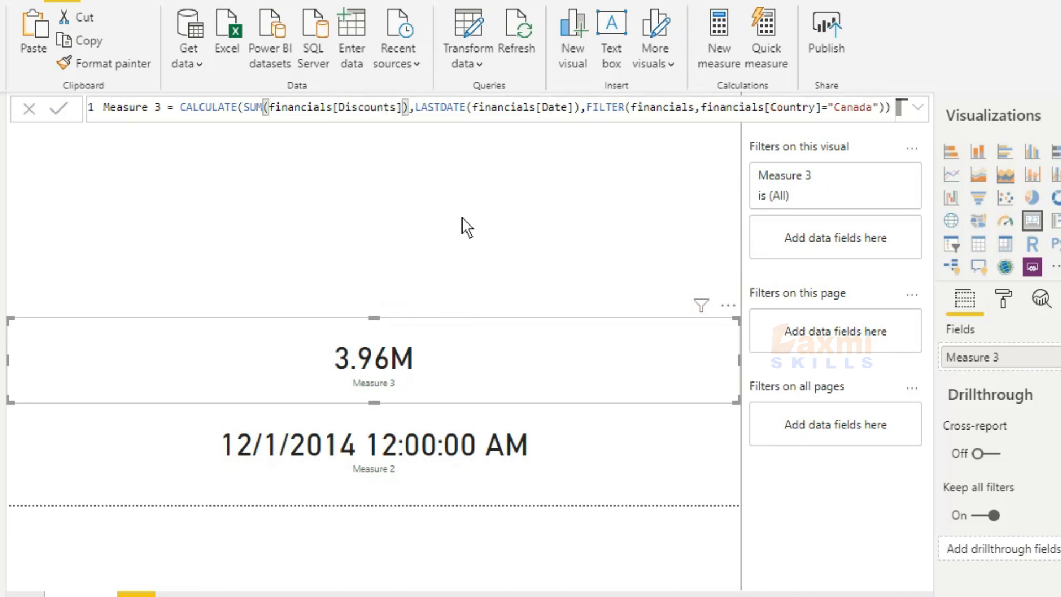
pyautogui.press('Return')
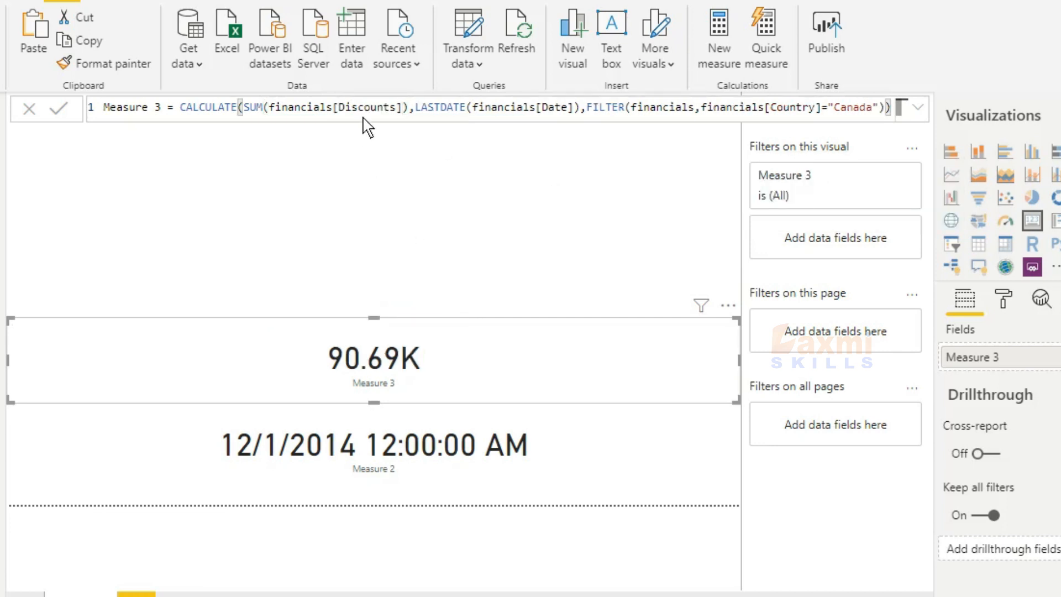
# Replace the Discounts column in the SUM of Measure 3 with financials[Profit] and commit the formula
pyautogui.click(404, 107)
pyautogui.press('BackSpace')
pyautogui.press('BackSpace')
pyautogui.press('BackSpace')
pyautogui.press('BackSpace')
pyautogui.press('BackSpace')
pyautogui.press('BackSpace')
pyautogui.press('BackSpace')
pyautogui.press('BackSpace')
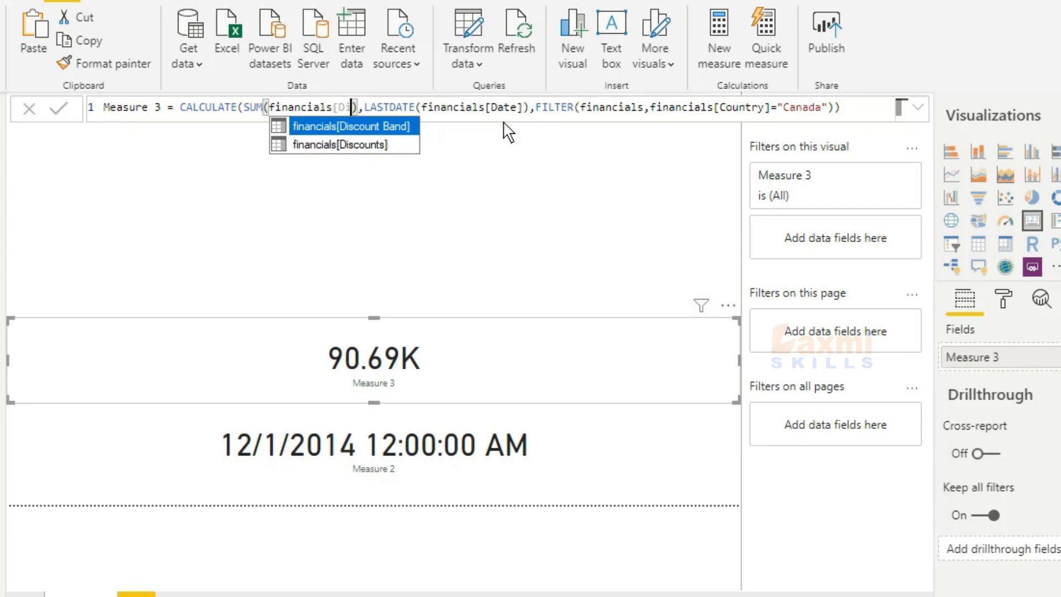
pyautogui.press('BackSpace')
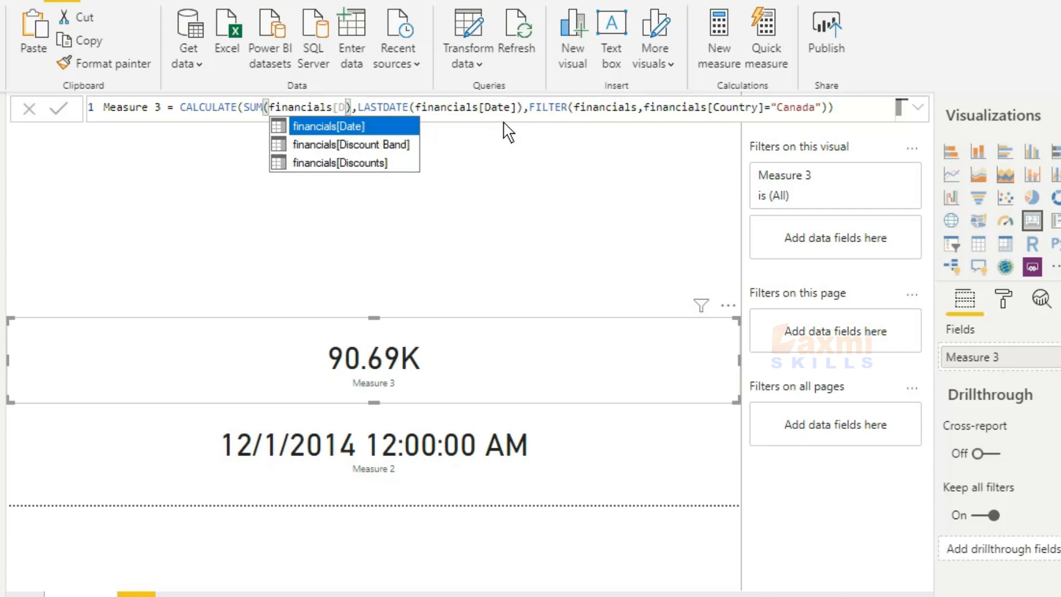
pyautogui.press('BackSpace')
pyautogui.press('Down')
pyautogui.press('Down')
pyautogui.press('Down')
pyautogui.press('Down')
pyautogui.press('Down')
pyautogui.press('Down')
pyautogui.press('Down')
pyautogui.press('Down')
pyautogui.press('Down')
pyautogui.press('Down')
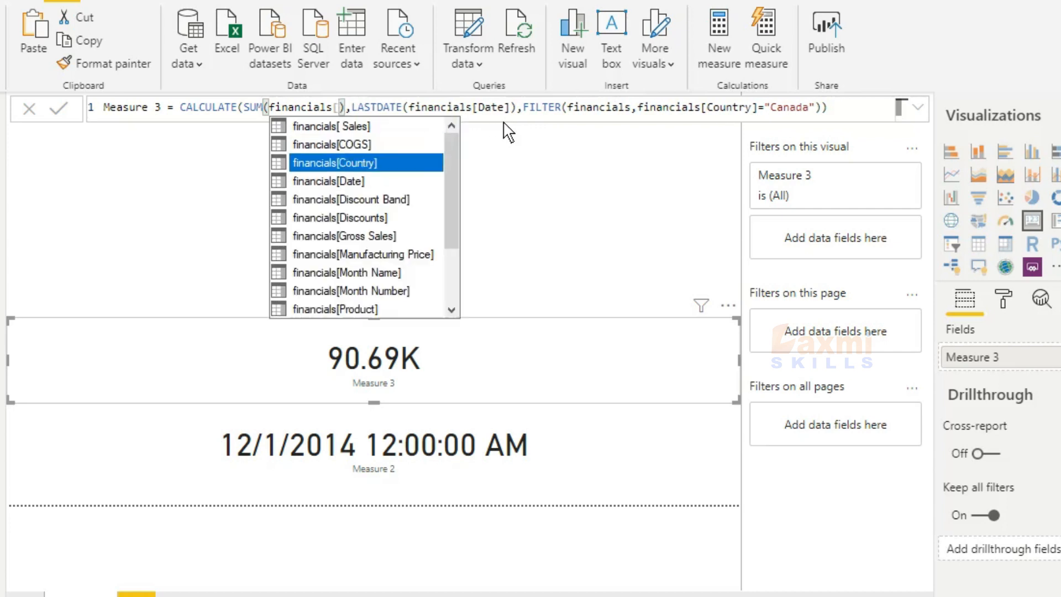
pyautogui.press('Down')
pyautogui.press('Down')
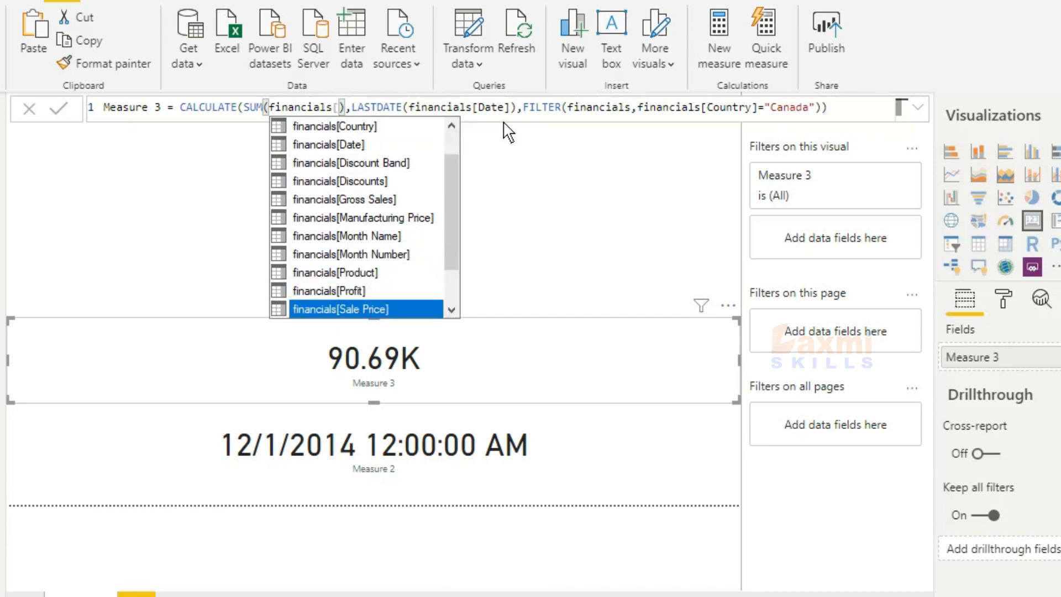
pyautogui.press('Up')
pyautogui.press('Tab')
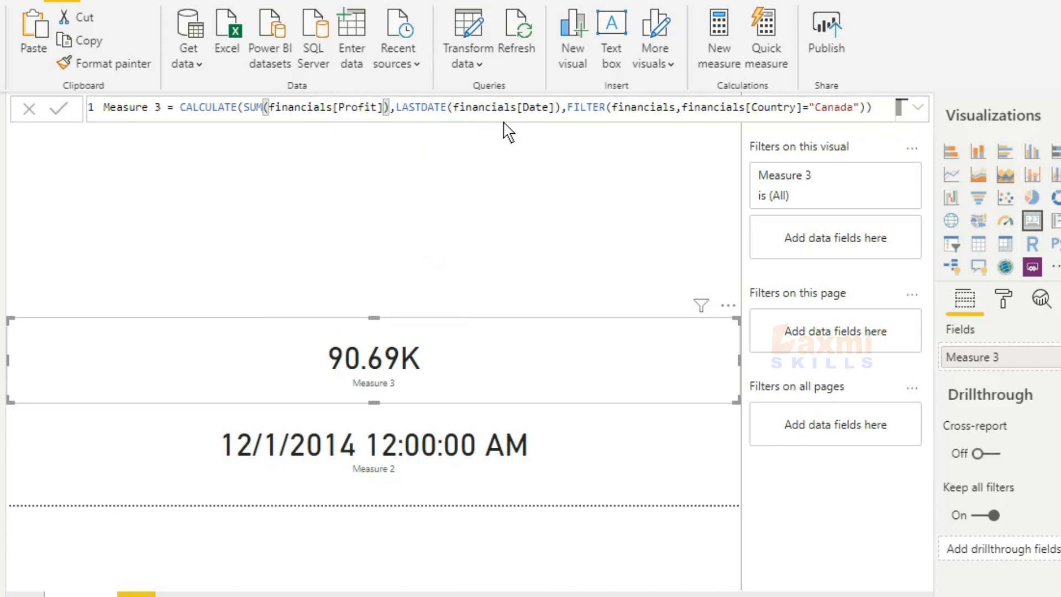
pyautogui.press('Return')
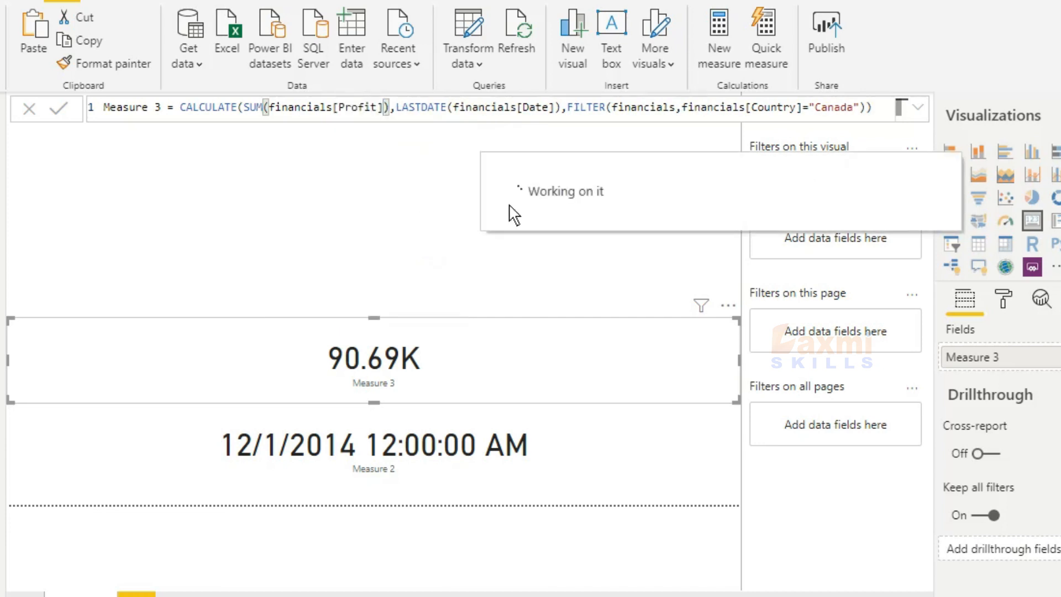
# Replace the Country condition in the FILTER of Measure 3 with financials[Product]="VTT" and commit the formula
pyautogui.click(859, 104)
pyautogui.press('BackSpace')
pyautogui.press('BackSpace')
pyautogui.press('BackSpace')
pyautogui.press('BackSpace')
pyautogui.press('BackSpace')
pyautogui.press('BackSpace')
pyautogui.press('BackSpace')
pyautogui.press('BackSpace')
pyautogui.press('BackSpace')
pyautogui.press('BackSpace')
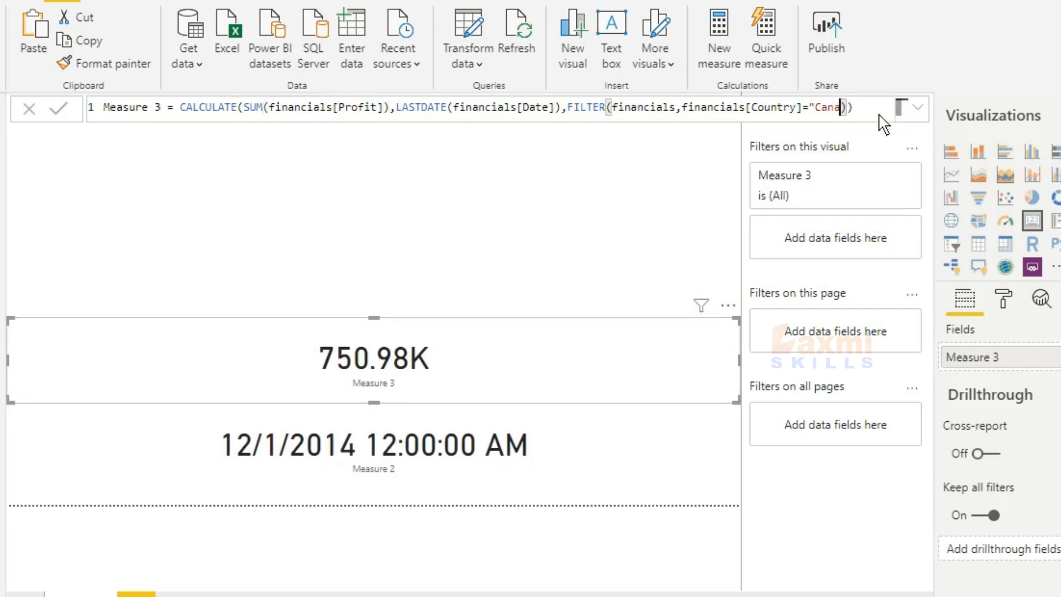
pyautogui.press('BackSpace')
pyautogui.press('BackSpace')
pyautogui.press('BackSpace')
pyautogui.press('BackSpace')
pyautogui.press('BackSpace')
pyautogui.press('BackSpace')
pyautogui.press('BackSpace')
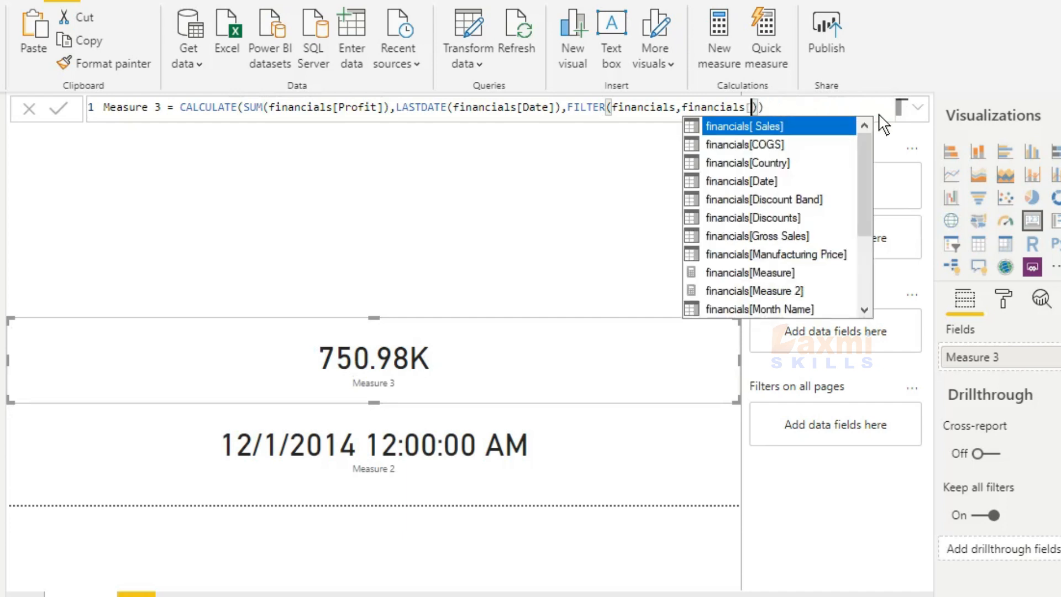
pyautogui.press('BackSpace')
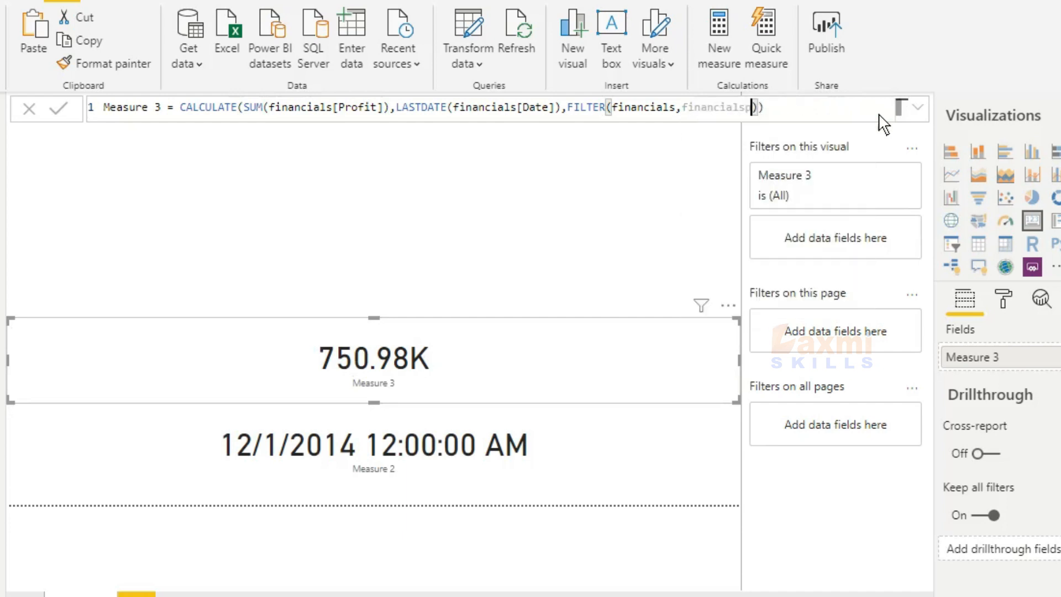
pyautogui.write('[')
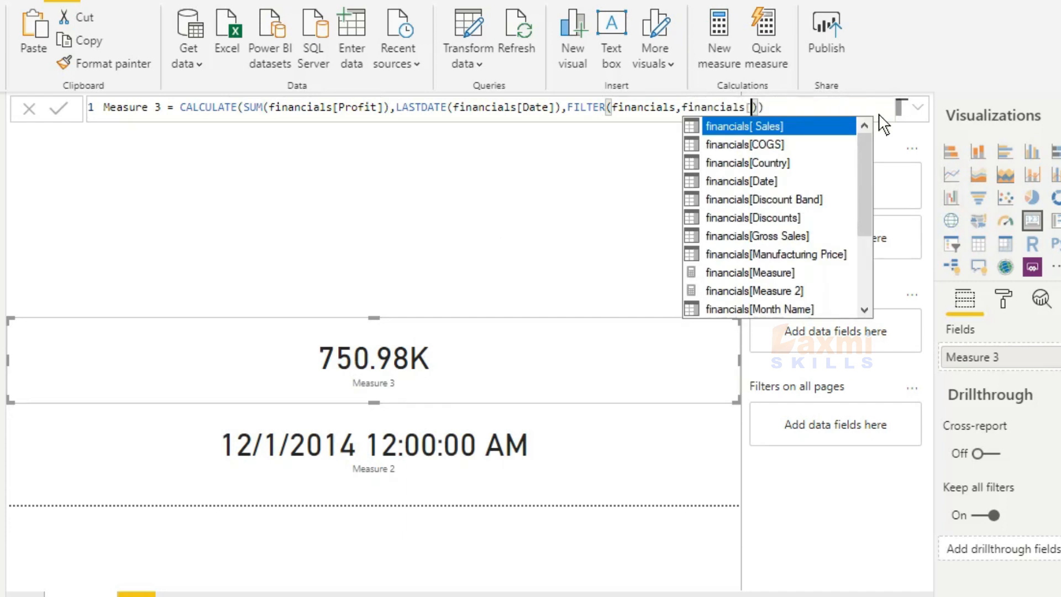
pyautogui.write('p')
pyautogui.press('Tab')
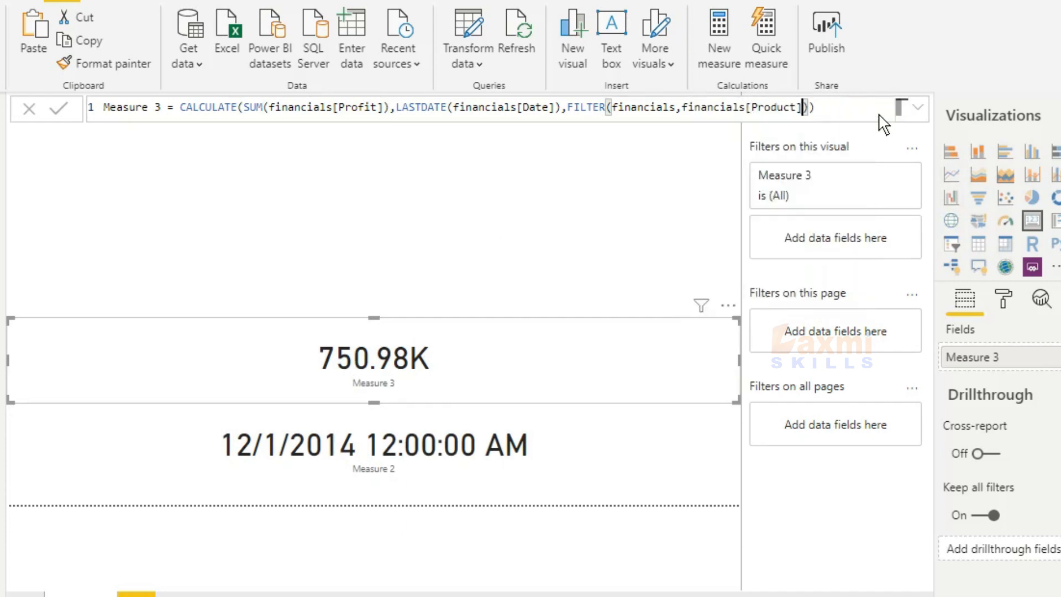
pyautogui.write('="VTT")')
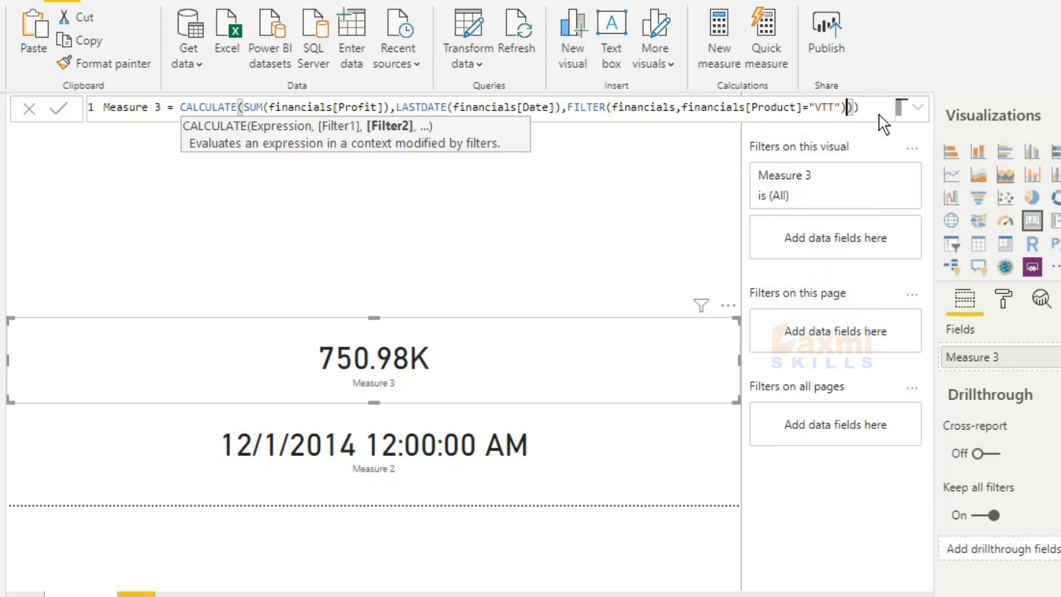
pyautogui.click(612, 172)
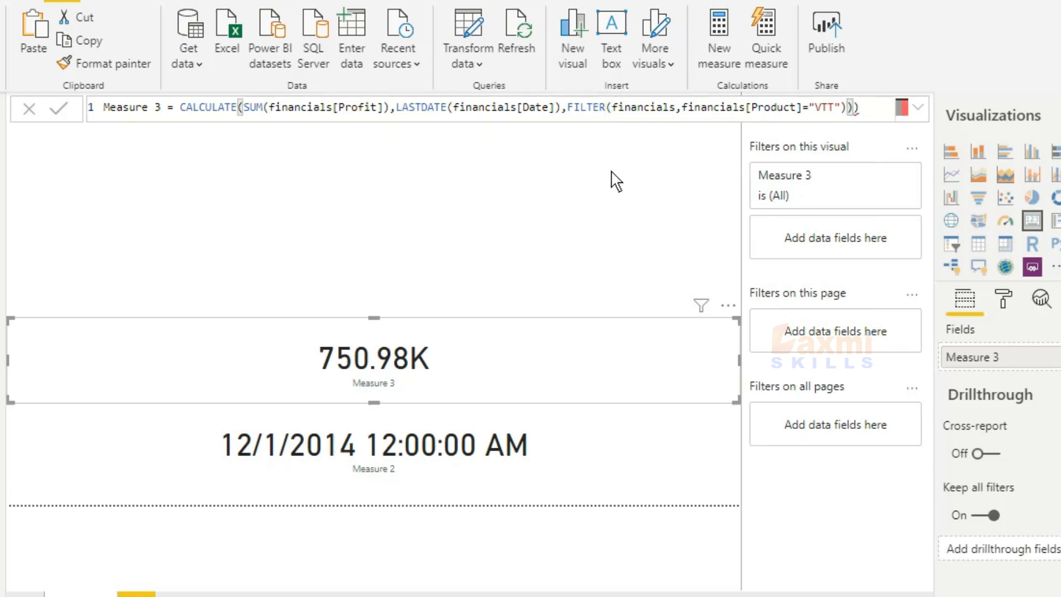
# Remove the surplus closing parenthesis after the "VTT" condition in Measure 3 and commit the formula
pyautogui.click(866, 113)
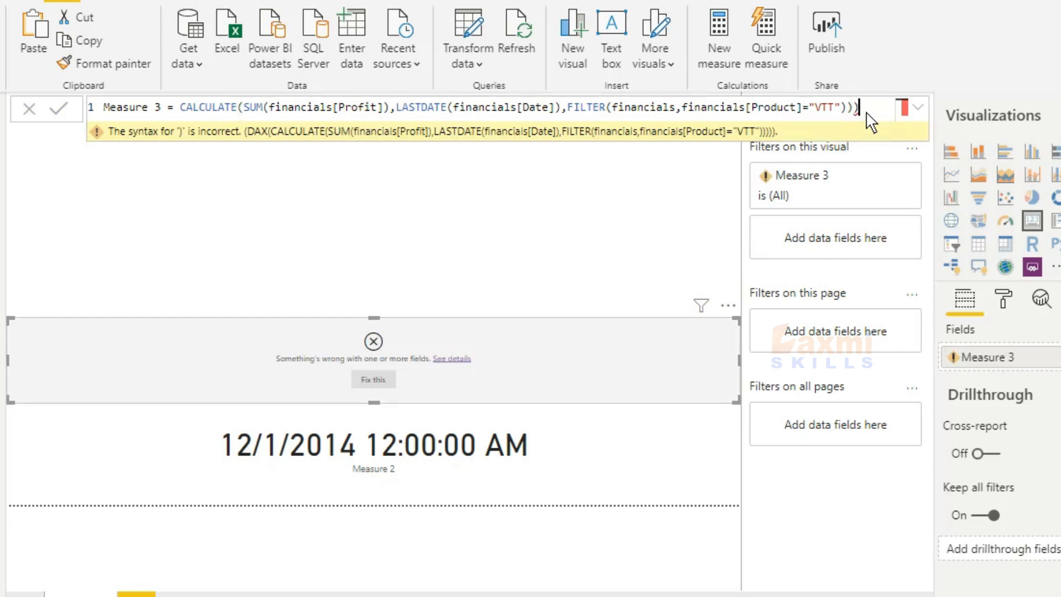
pyautogui.press('BackSpace')
pyautogui.click(692, 245)
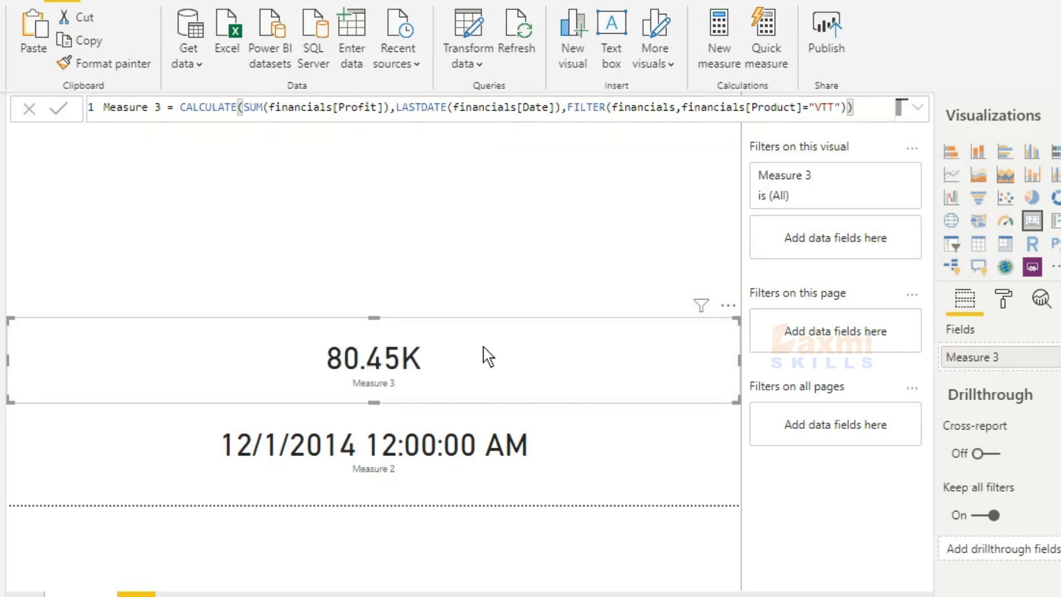
# Set the SUM in the VTT-filtered Measure 3 to use financials[ Sales] instead of Profit and commit the formula
pyautogui.click(385, 108)
pyautogui.press('BackSpace')
pyautogui.press('BackSpace')
pyautogui.press('BackSpace')
pyautogui.press('BackSpace')
pyautogui.press('BackSpace')
pyautogui.press('BackSpace')
pyautogui.press('BackSpace')
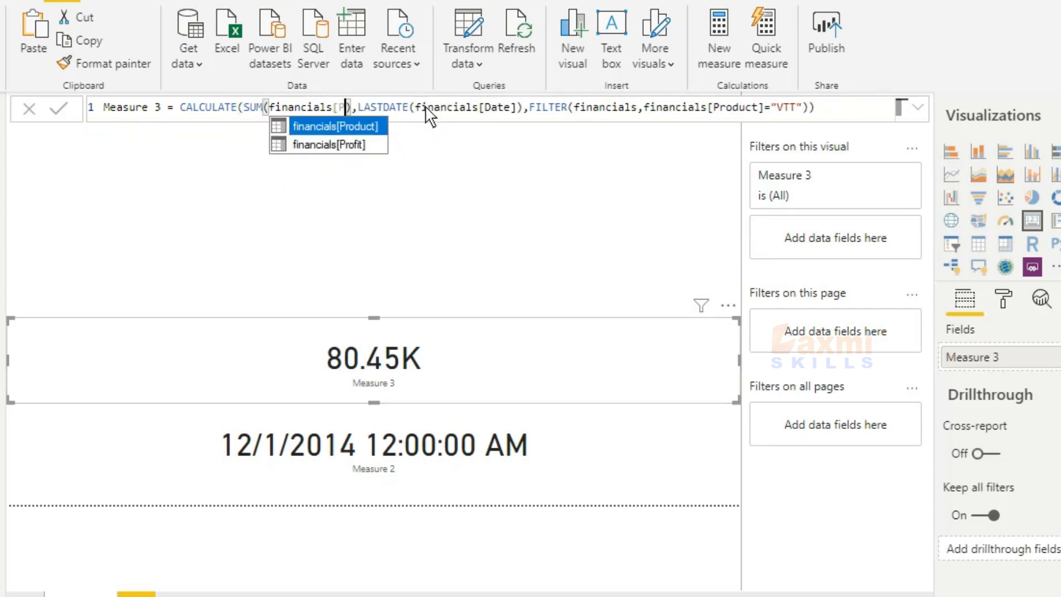
pyautogui.press('Tab')
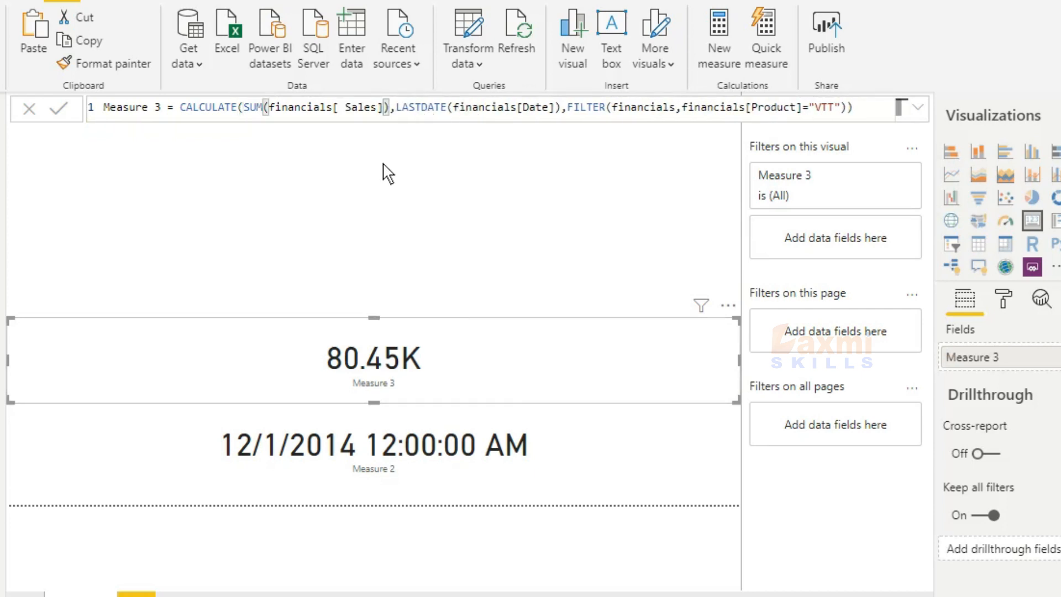
pyautogui.press('Return')
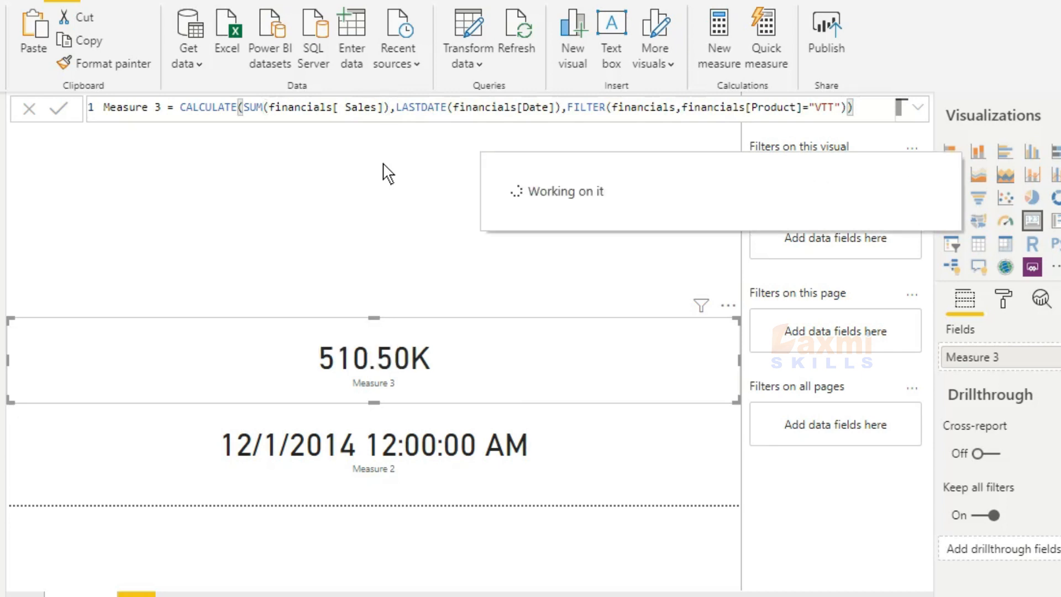